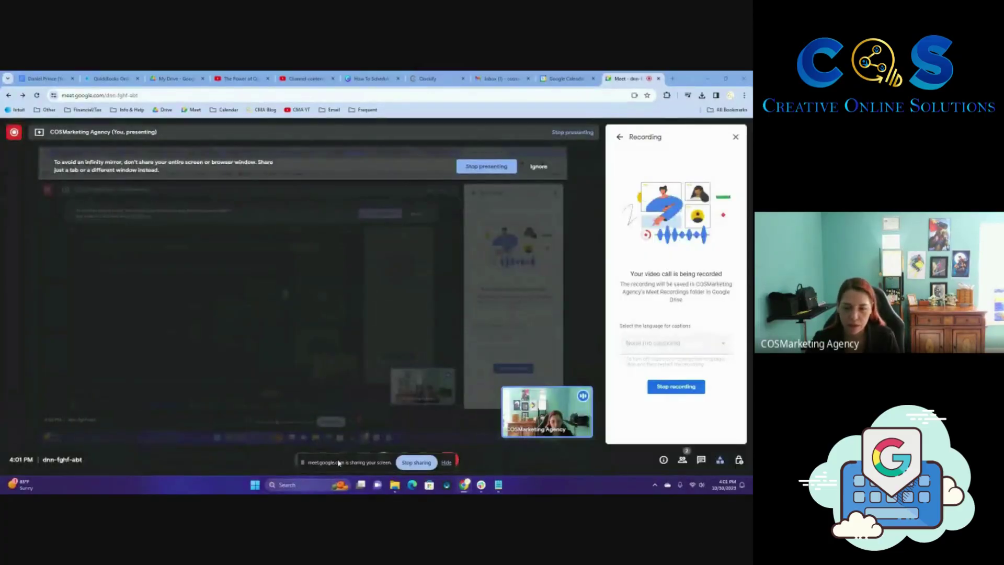
# Step: Move the screen-sharing bar aside and switch to Google Calendar's October 30, 2023 day view
pyautogui.moveTo(339, 462); pyautogui.dragTo(30, 465)
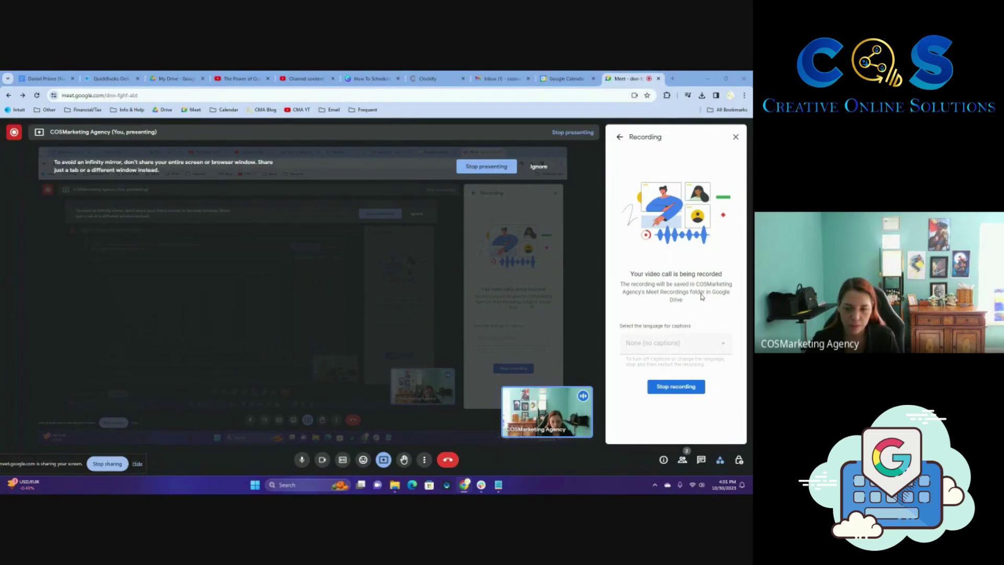
pyautogui.click(555, 74)
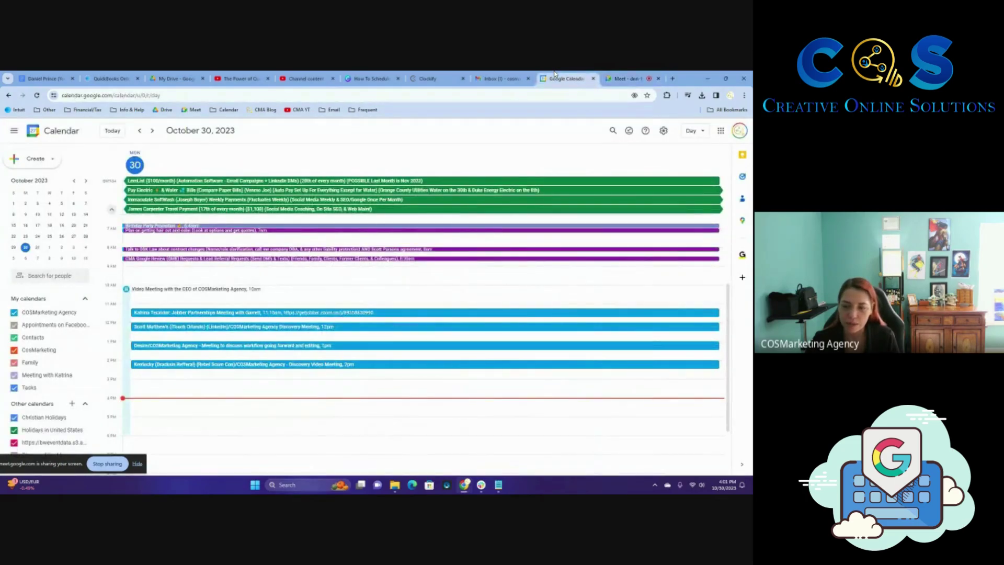
pyautogui.moveTo(24, 464); pyautogui.dragTo(623, 468)
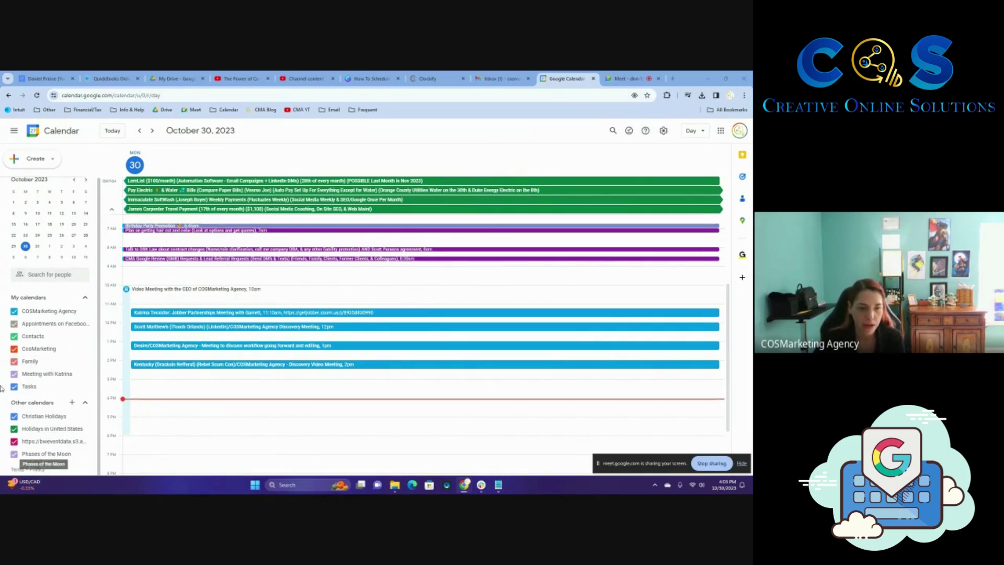
pyautogui.scroll(-1, 34, 403)
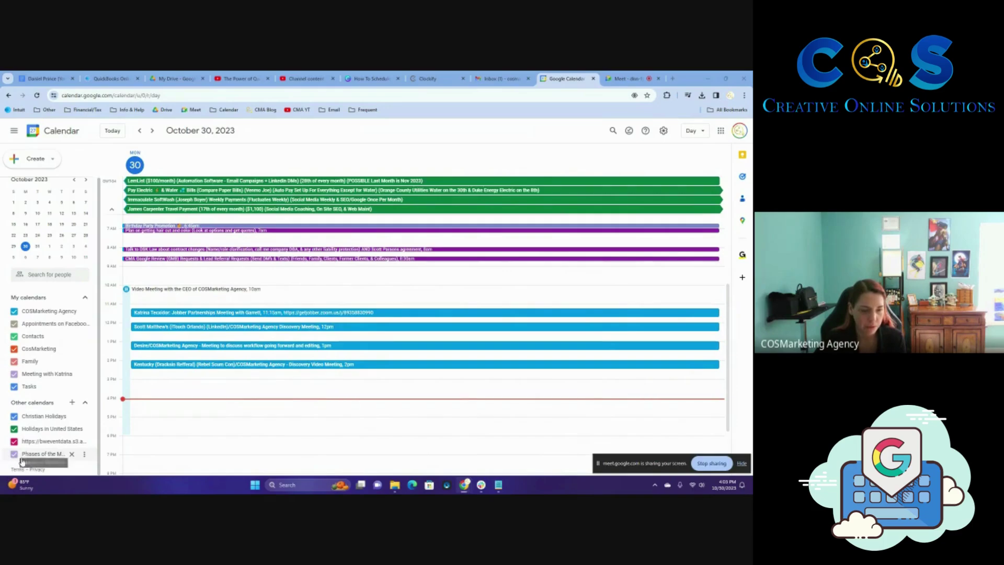
pyautogui.click(72, 402)
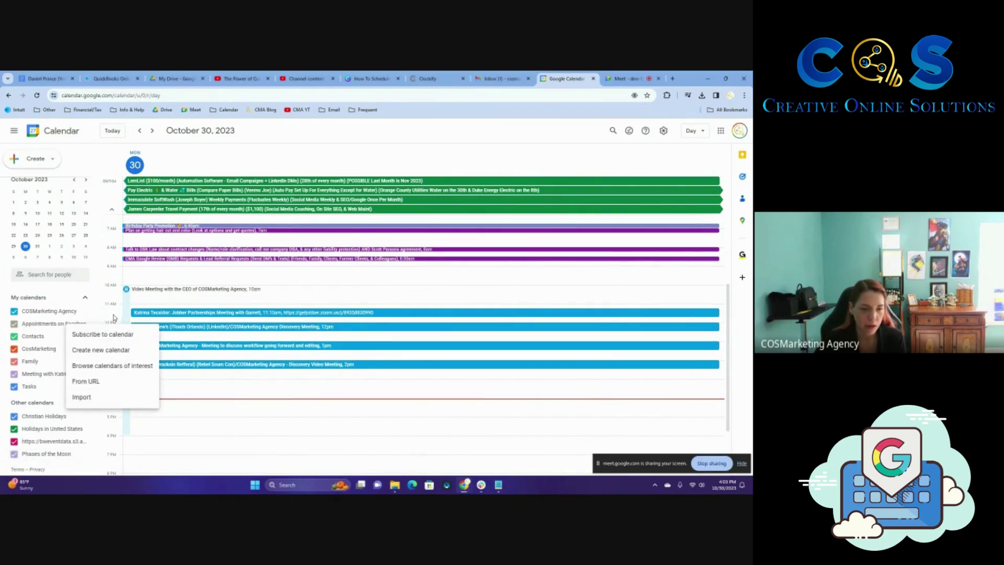
pyautogui.click(99, 358)
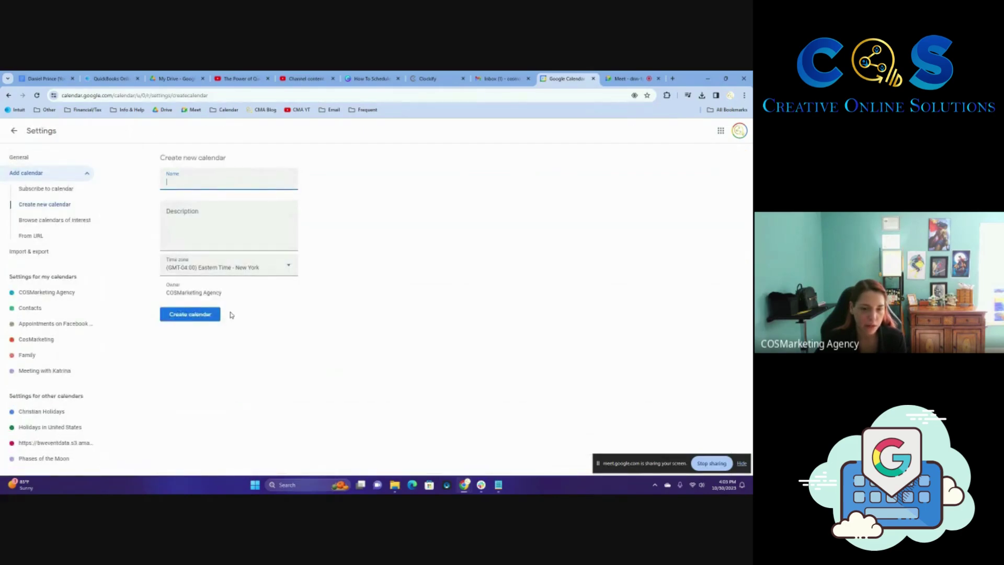
pyautogui.click(16, 134)
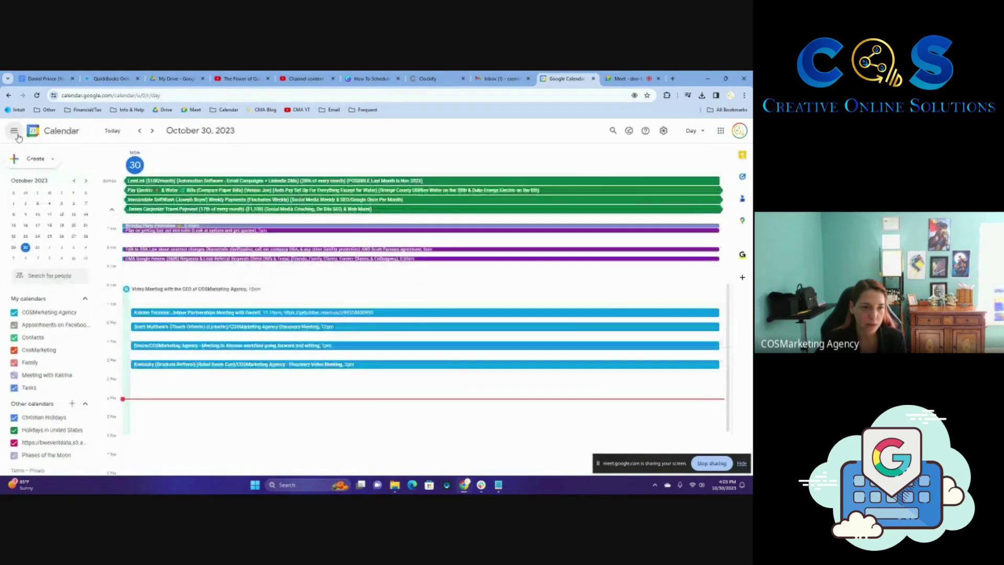
# Step: Choose Event from the Create menu to start a Monday, October 30, 4:30–5:00pm event
pyautogui.click(52, 164)
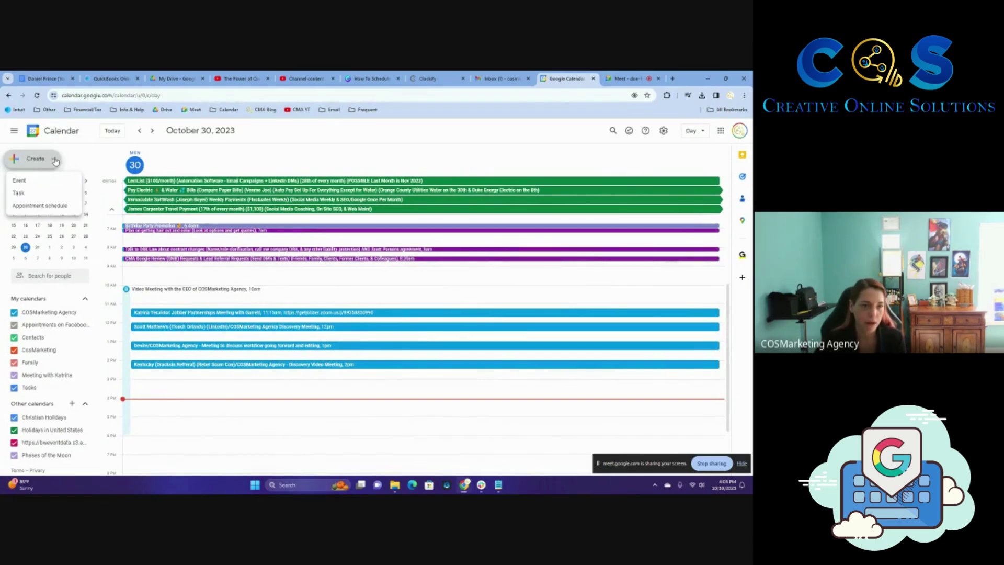
pyautogui.click(16, 180)
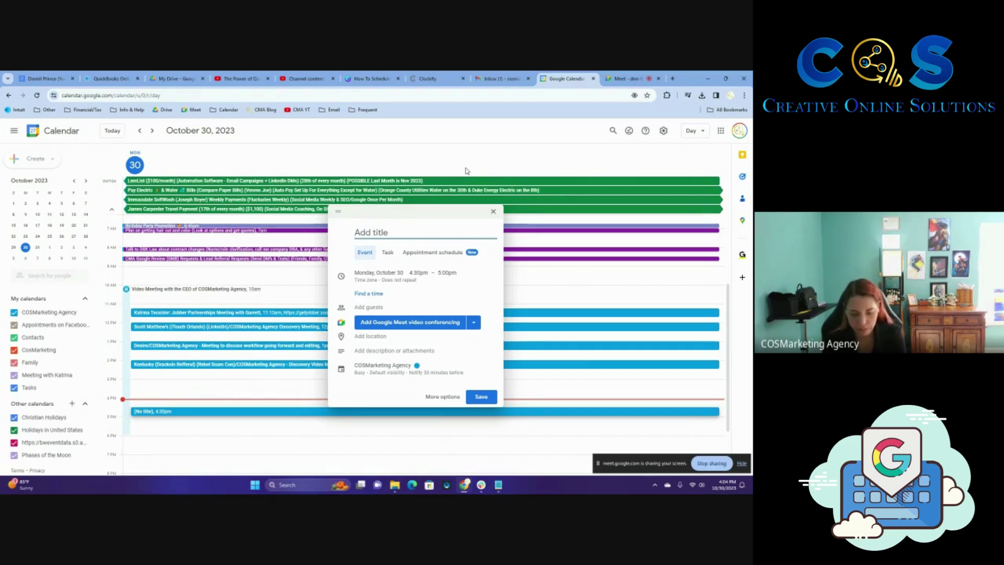
# Step: Enter 'NAME/COSMarketing Agency - Discovery Video Meeting' as the event title
pyautogui.write('NAME')
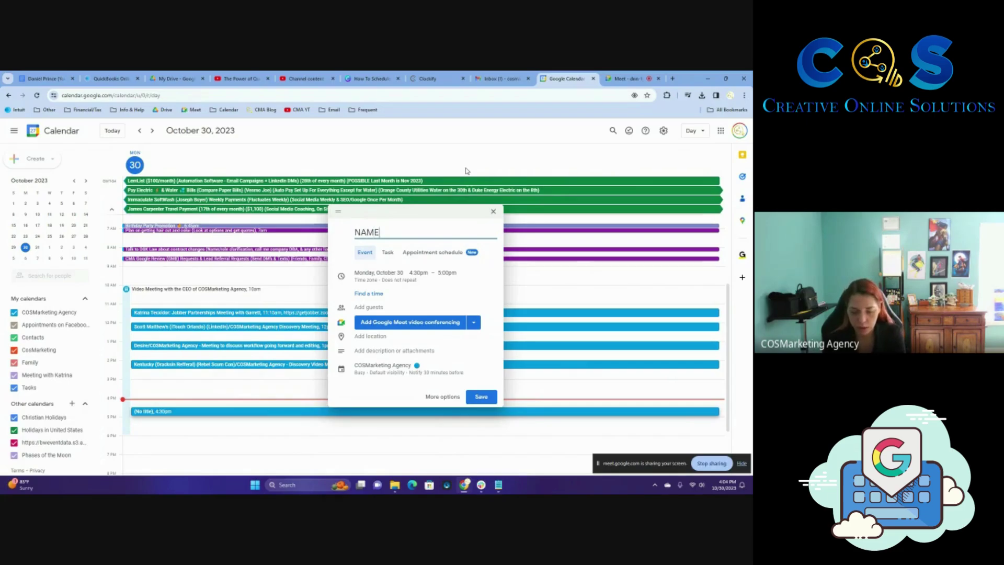
pyautogui.write('/COSMarketing Agency')
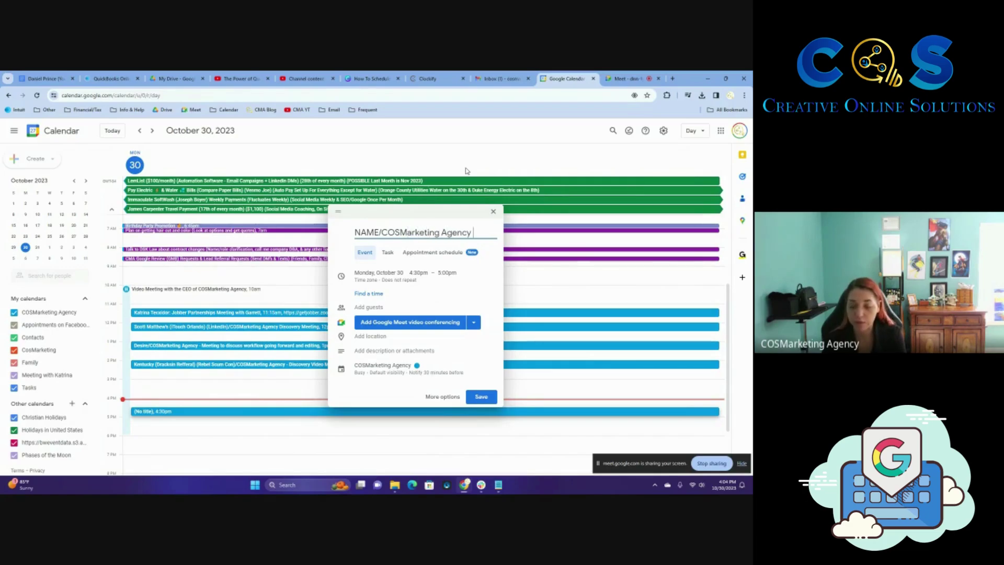
pyautogui.write(' - Disc')
pyautogui.write('o')
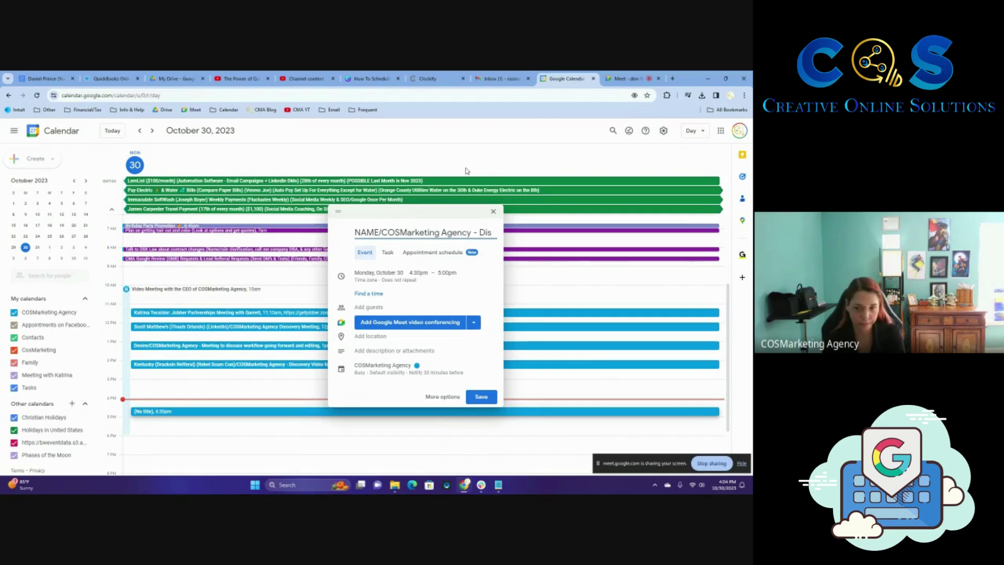
pyautogui.write('very')
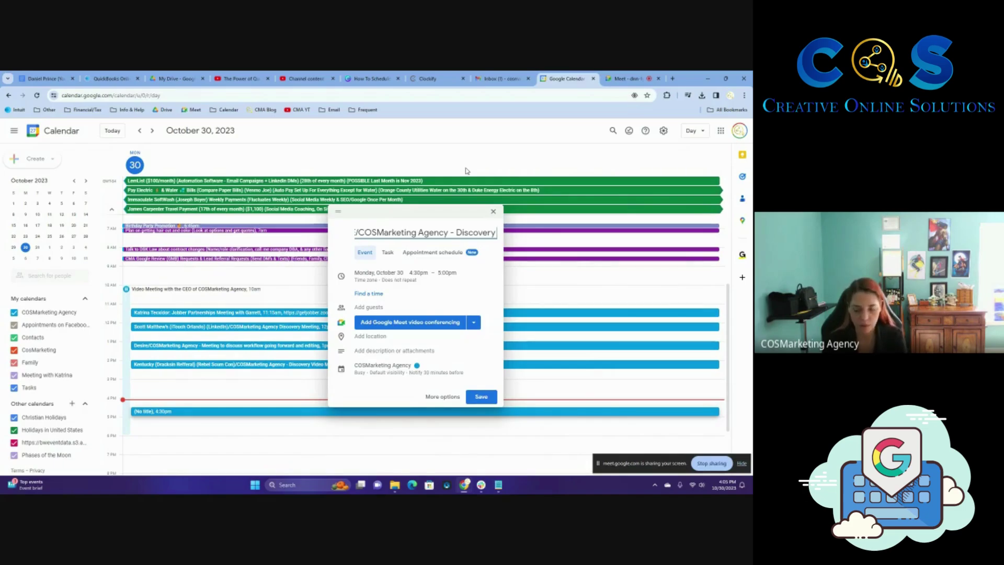
pyautogui.write('Video Meeting')
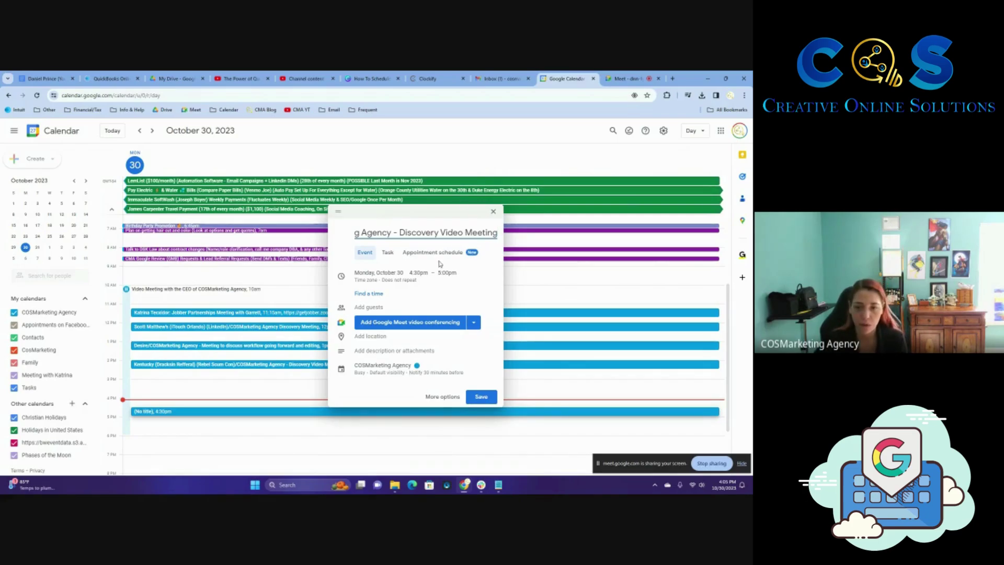
# Step: Check the start and end time lists, keeping the event at 4:30pm–5:00pm
pyautogui.click(419, 272)
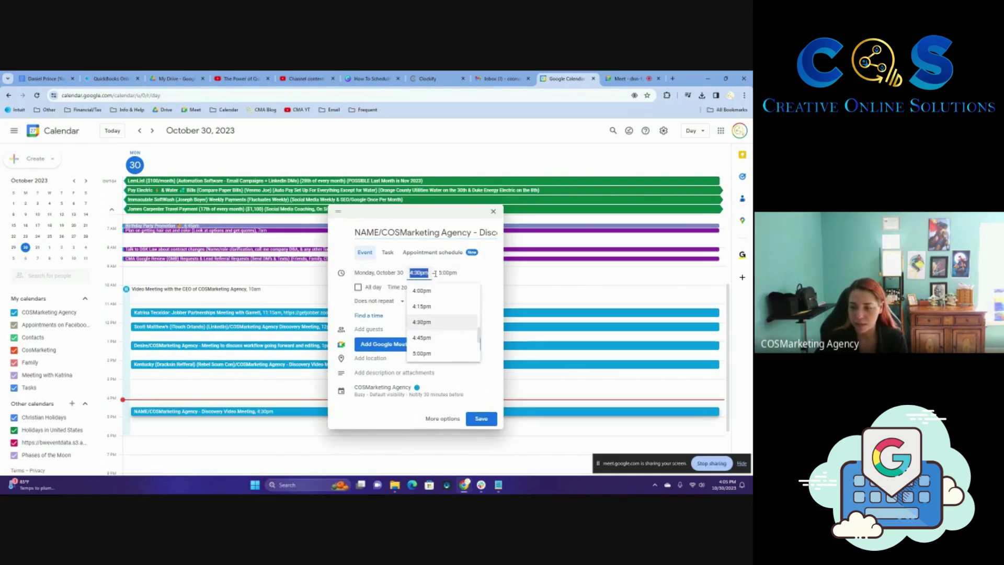
pyautogui.click(489, 281)
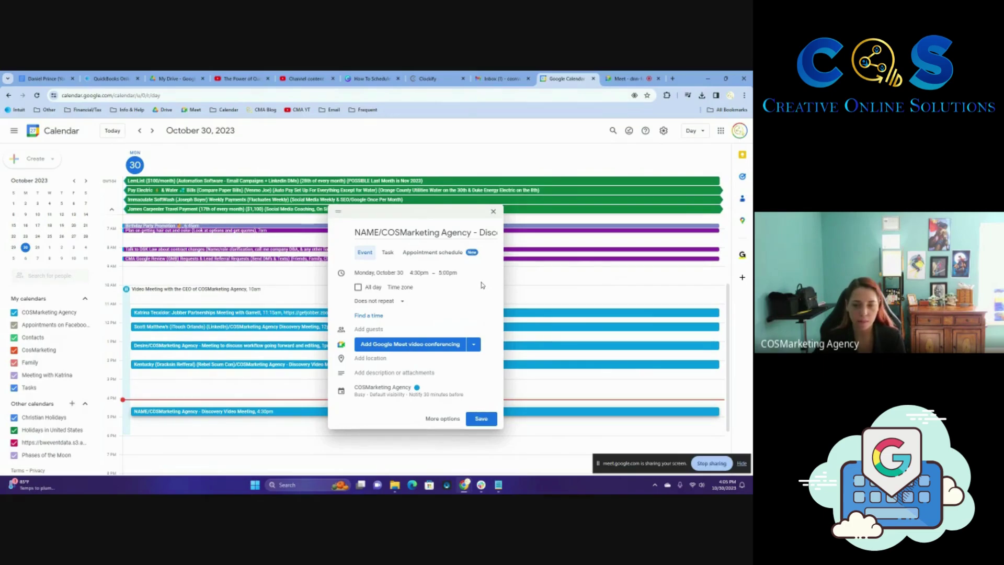
pyautogui.click(454, 274)
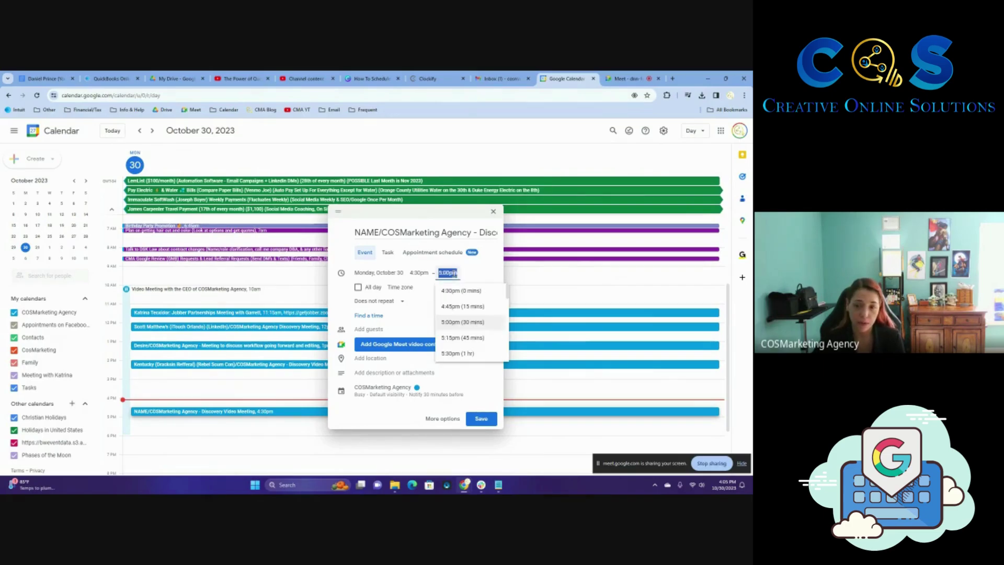
pyautogui.scroll(-5, 465, 314)
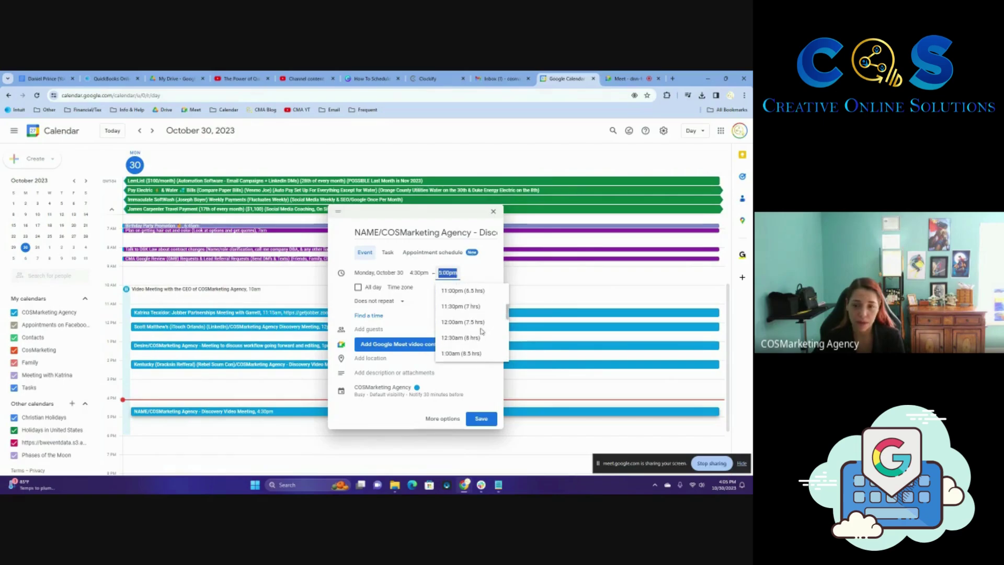
pyautogui.scroll(6, 479, 332)
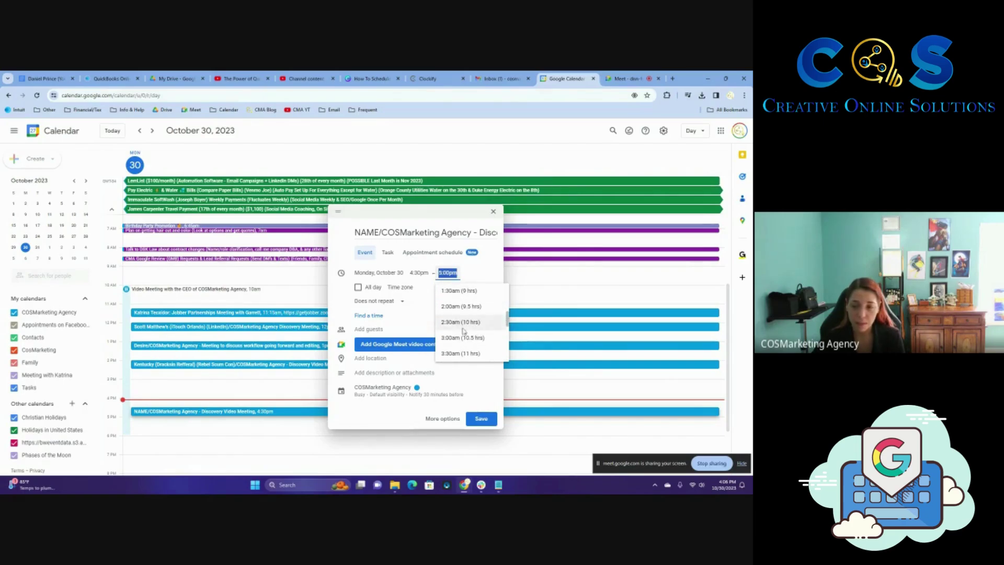
pyautogui.click(480, 274)
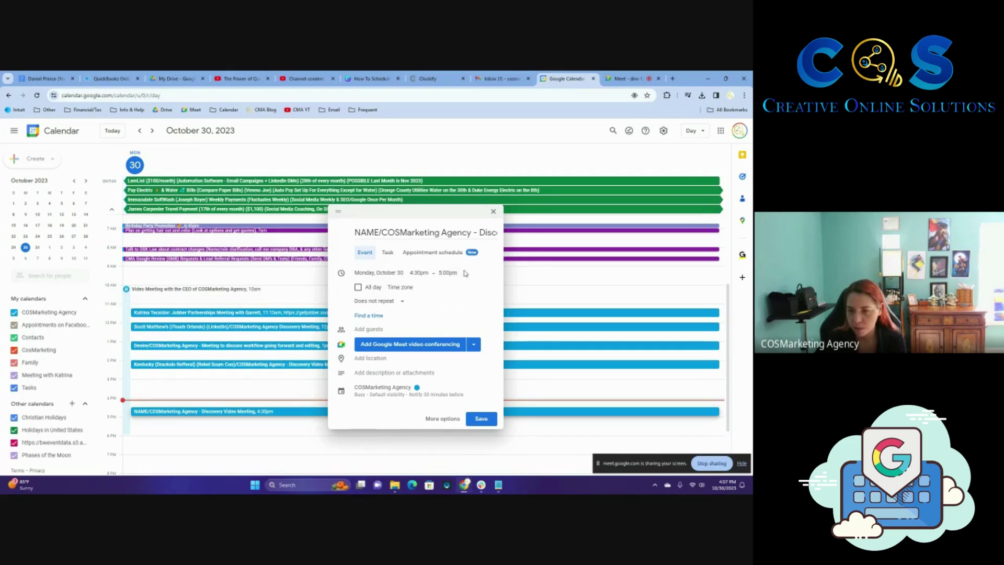
# Step: Review the title and repeat options, keeping it non-repeating, then go to the location field
pyautogui.moveTo(489, 232); pyautogui.dragTo(448, 232)
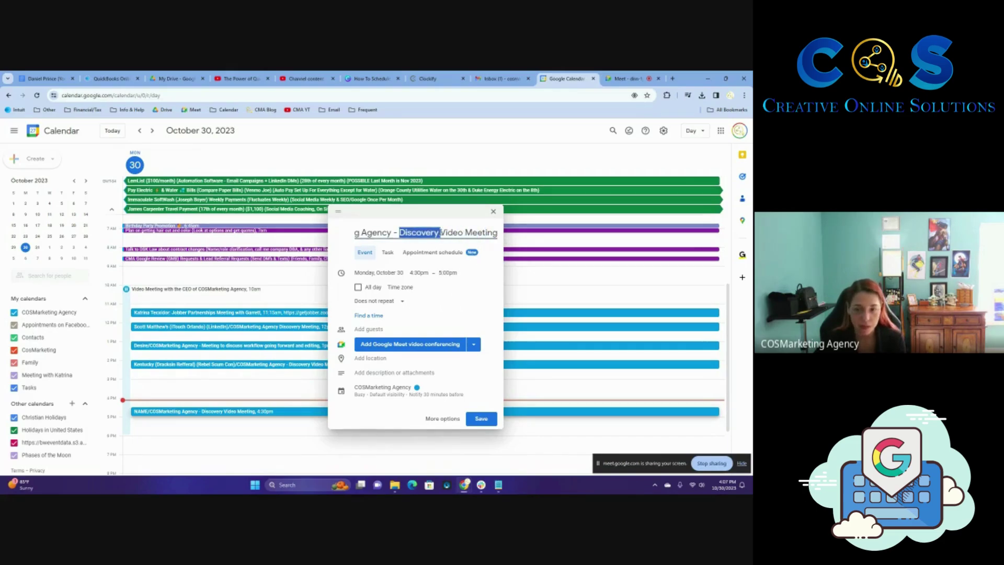
pyautogui.click(462, 293)
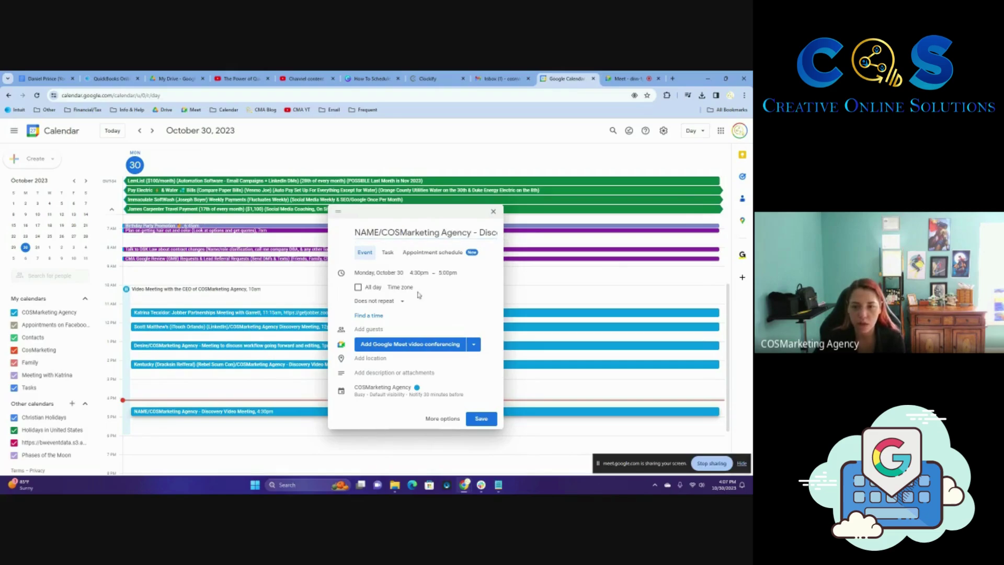
pyautogui.click(386, 304)
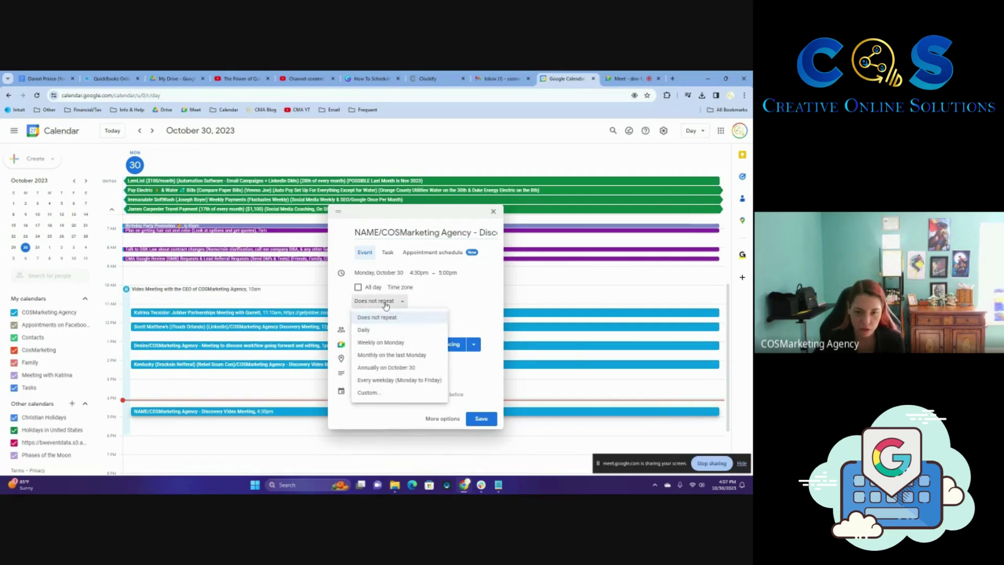
pyautogui.click(477, 307)
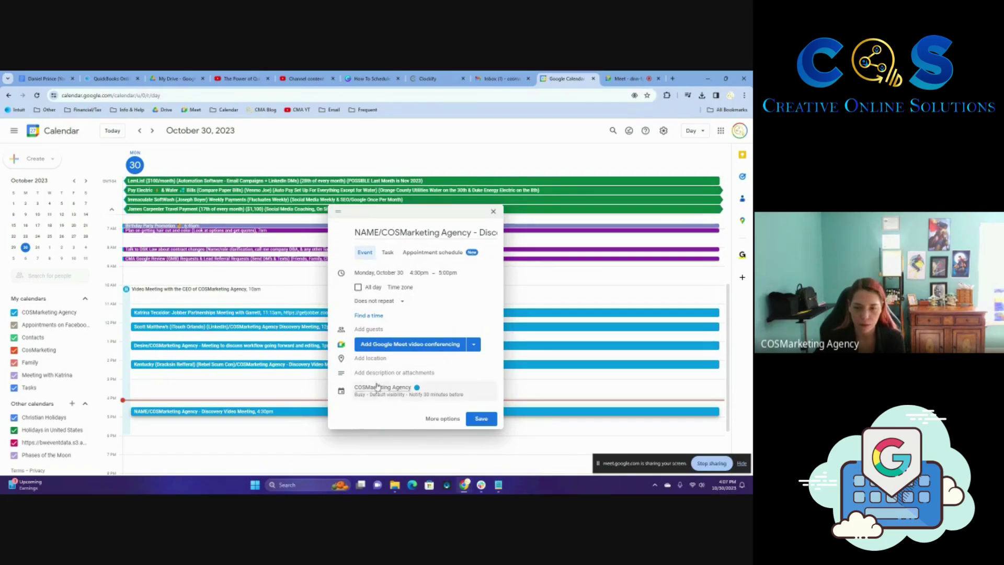
pyautogui.click(371, 364)
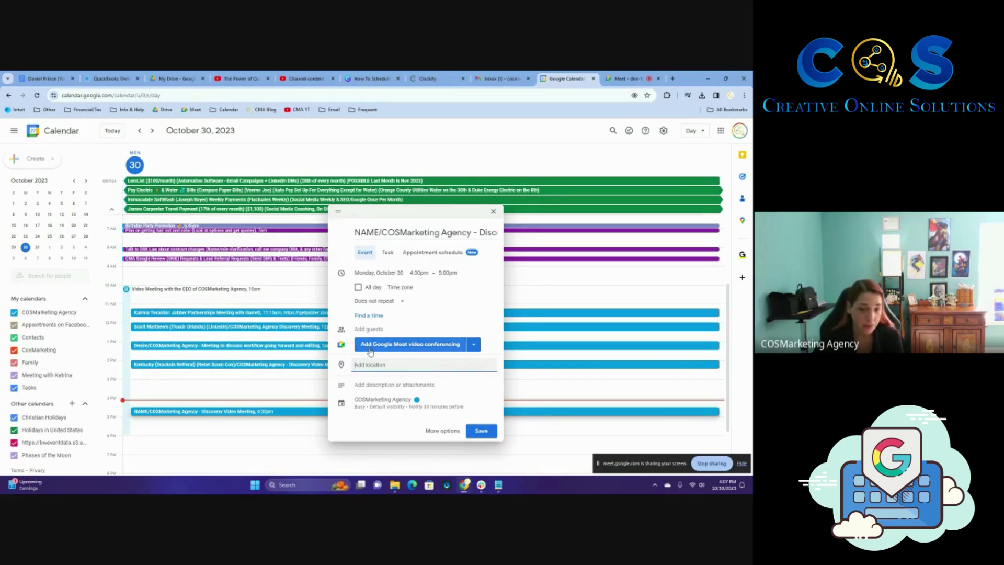
# Step: Add Google Meet video conferencing and select the generated meet.google.com link
pyautogui.click(370, 350)
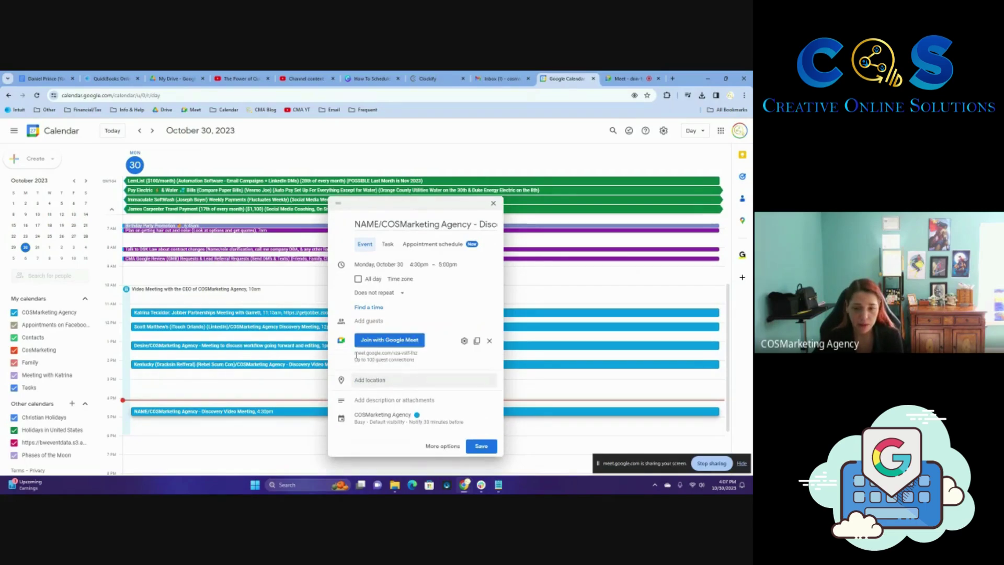
pyautogui.moveTo(355, 353); pyautogui.dragTo(418, 354)
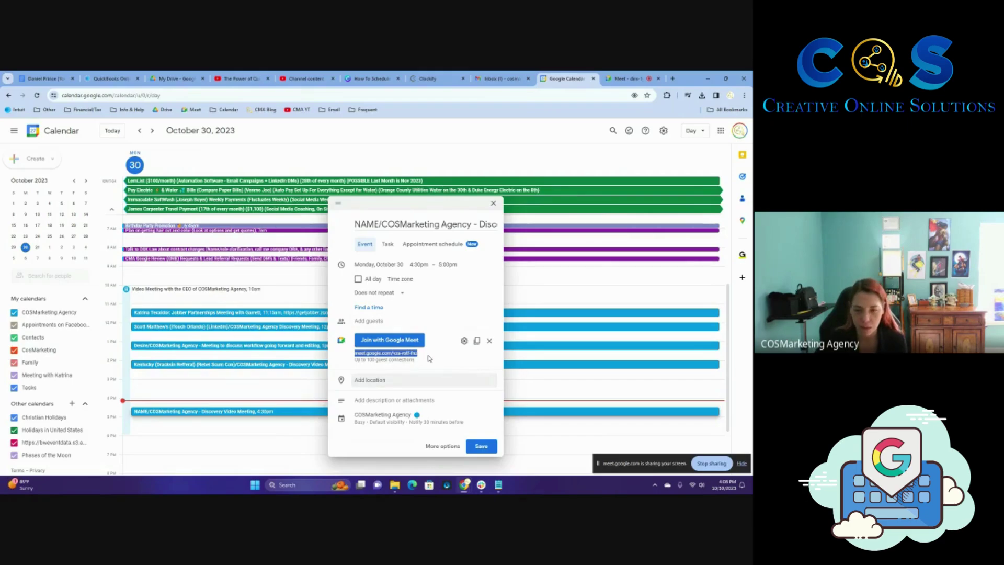
# Step: Expand the description area, type test text and erase it, leaving the description empty
pyautogui.click(396, 400)
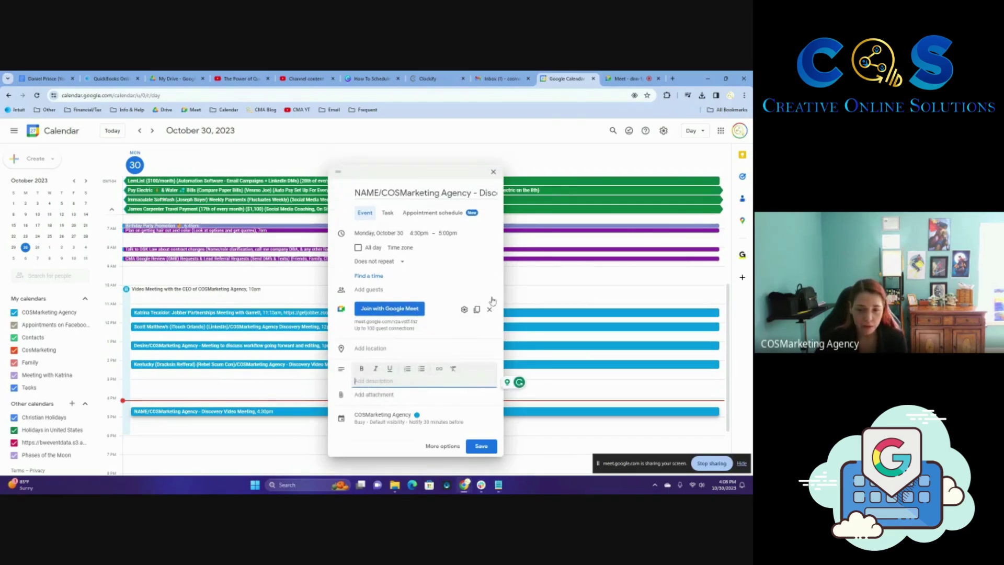
pyautogui.write('fdfffgkg')
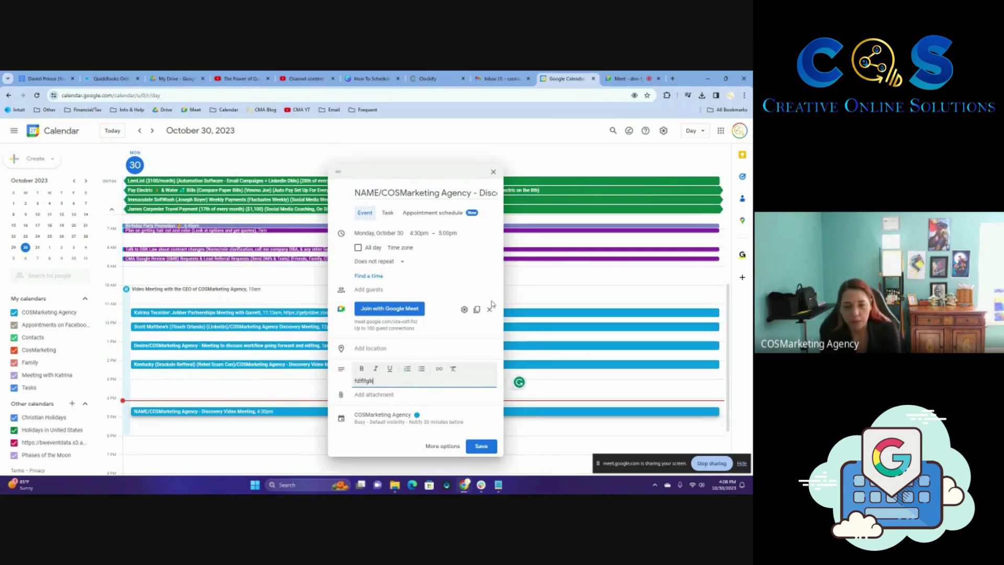
pyautogui.press('BackSpace')
pyautogui.press('BackSpace')
pyautogui.press('BackSpace')
pyautogui.press('BackSpace')
pyautogui.press('BackSpace')
pyautogui.press('BackSpace')
pyautogui.press('BackSpace')
pyautogui.press('BackSpace')
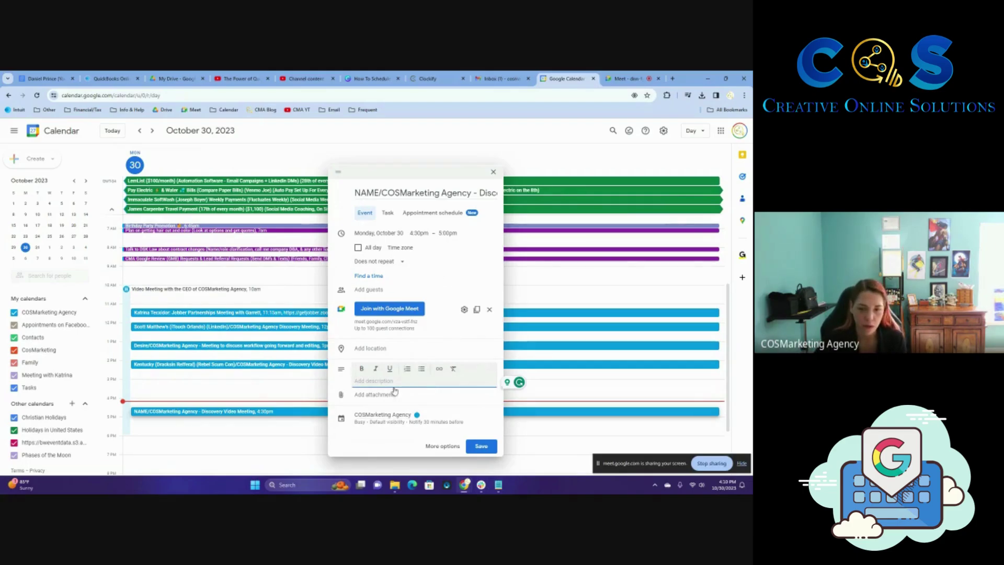
pyautogui.click(381, 400)
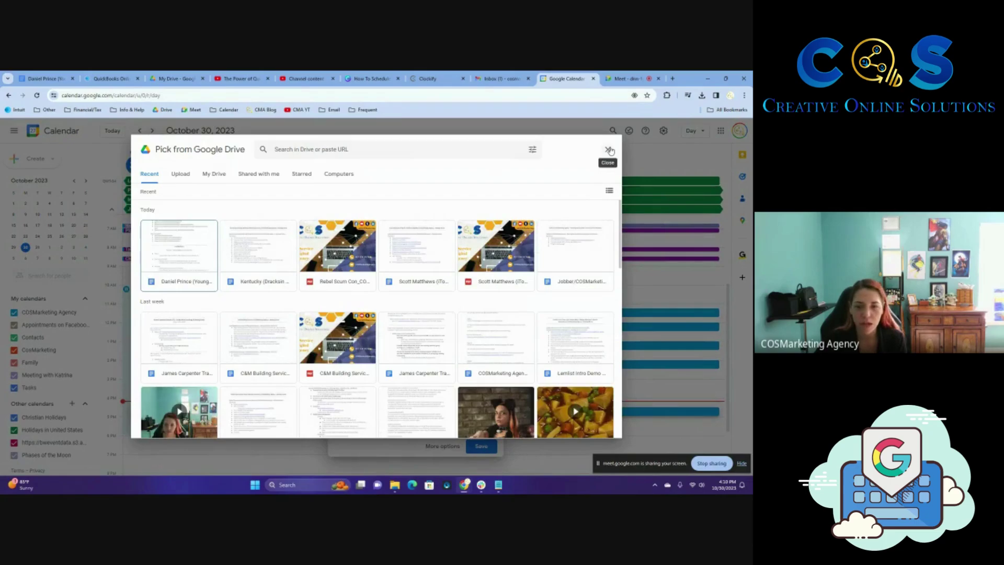
pyautogui.click(609, 150)
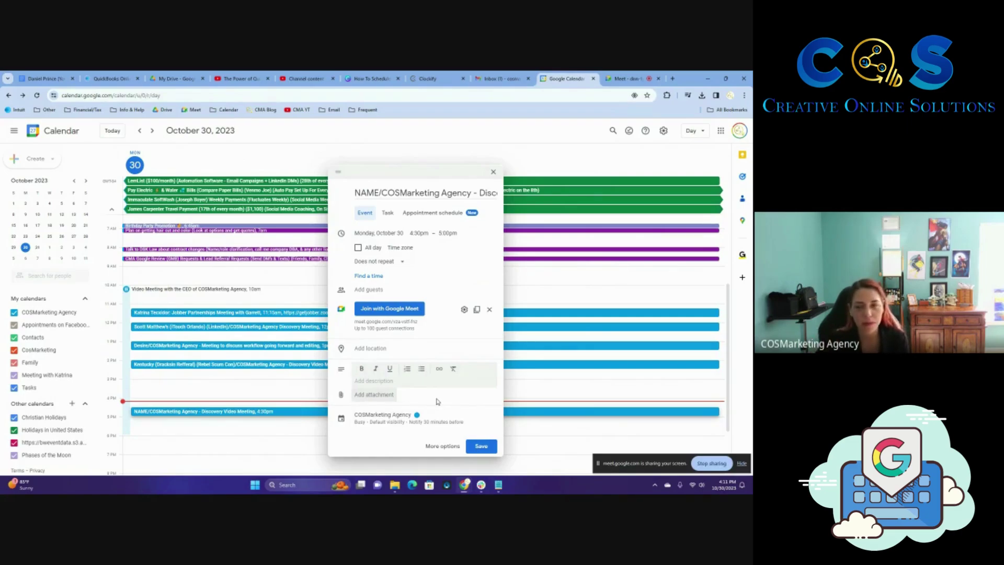
# Step: Show the reminder settings and add a notification, confirming staying in the Meet call
pyautogui.click(418, 416)
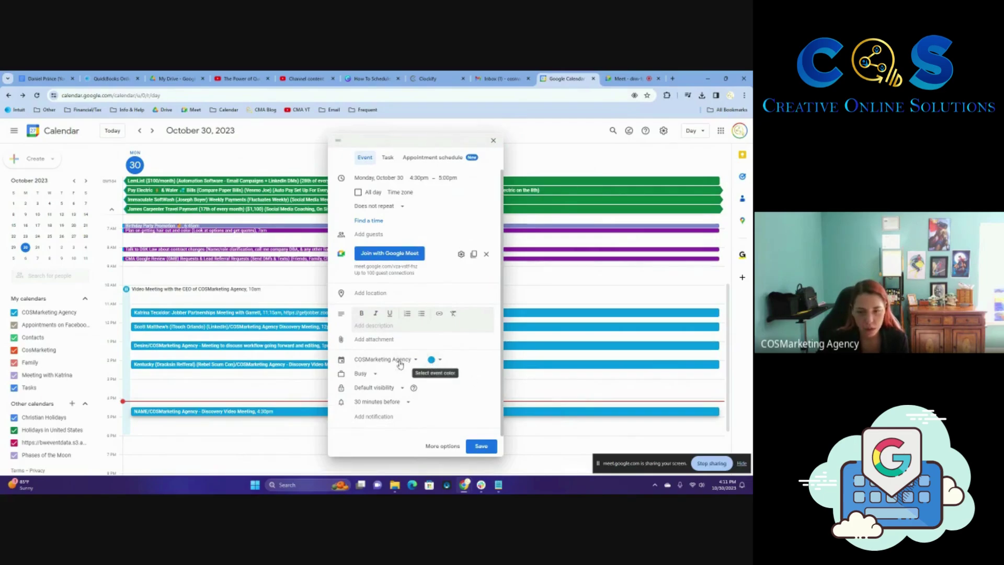
pyautogui.click(374, 417)
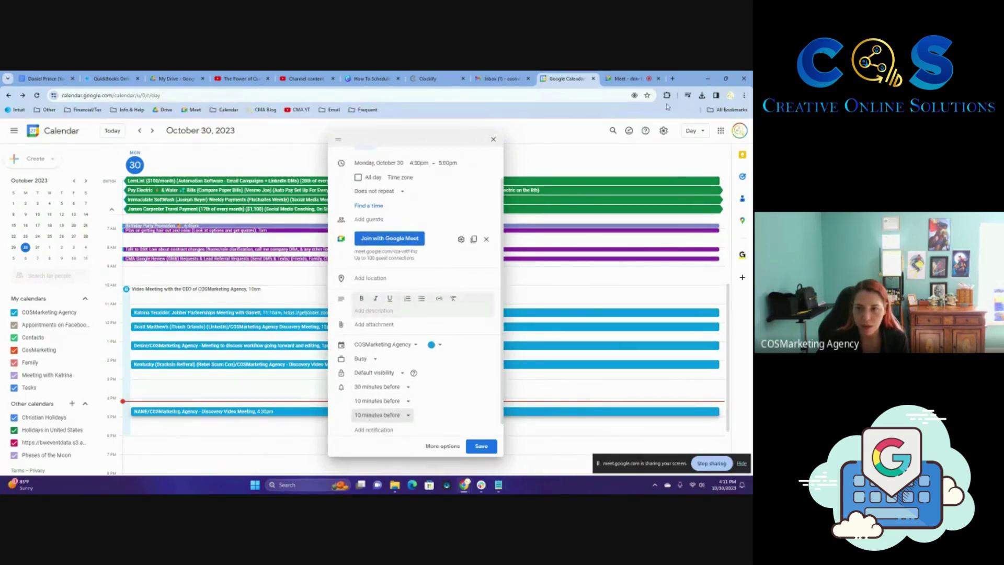
pyautogui.click(625, 78)
pyautogui.click(424, 344)
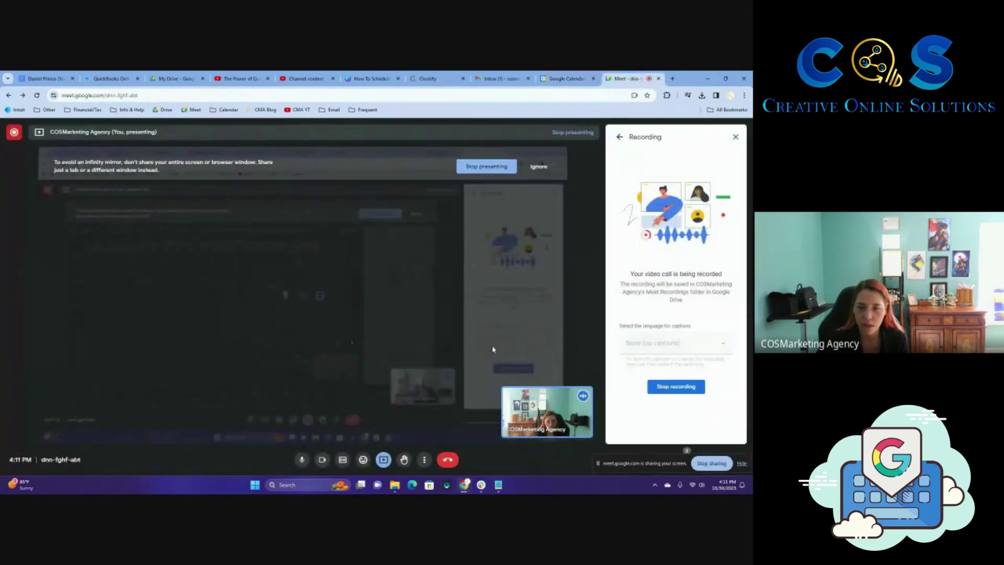
pyautogui.click(553, 75)
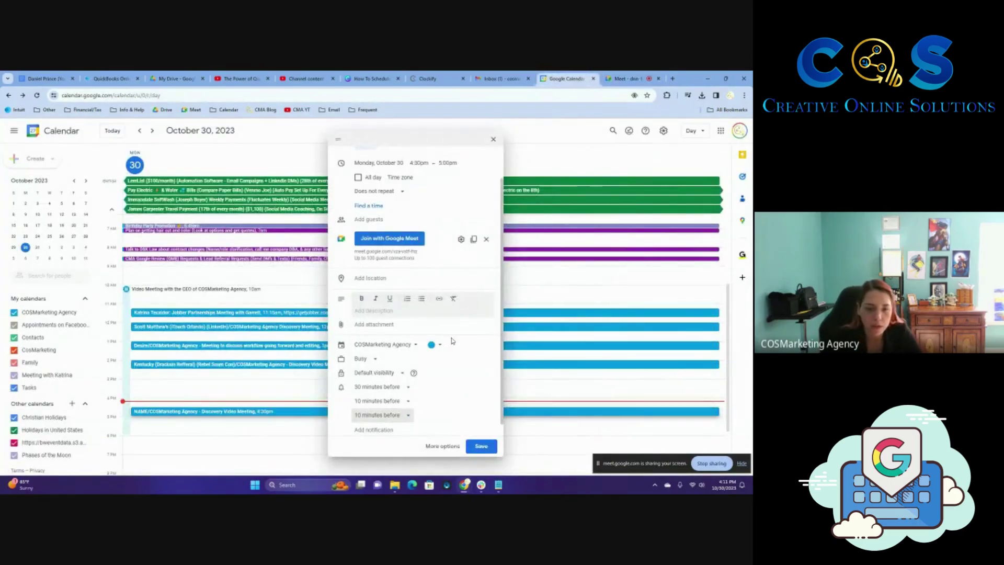
# Step: Set the added reminders to 1 day before and 15 minutes before
pyautogui.click(379, 416)
pyautogui.click(384, 339)
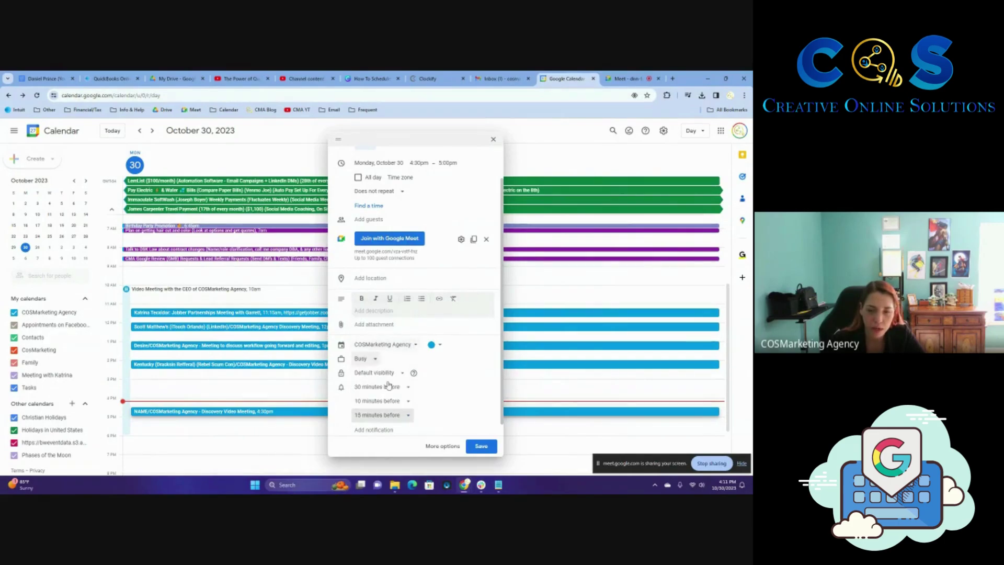
pyautogui.click(374, 416)
pyautogui.click(369, 384)
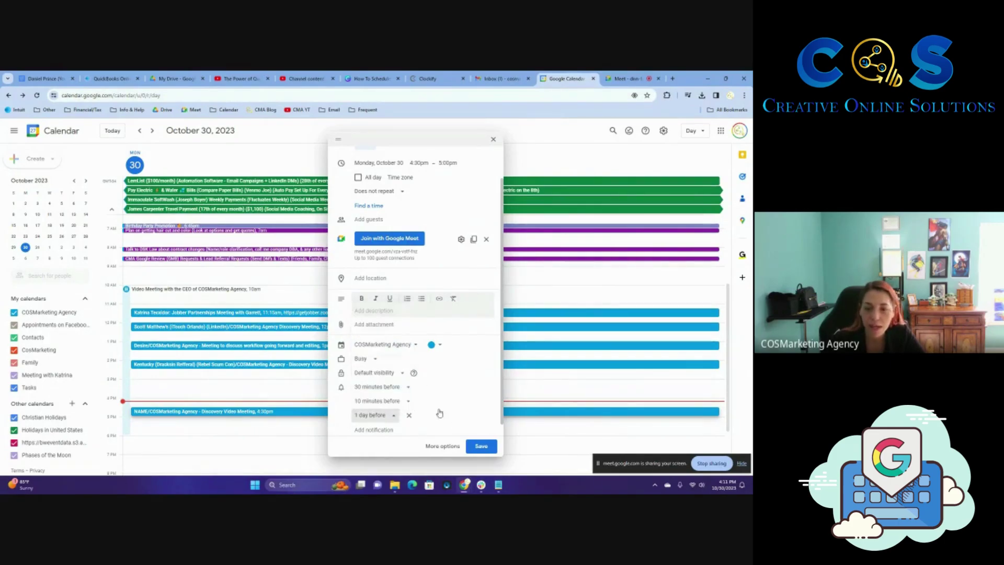
pyautogui.click(369, 403)
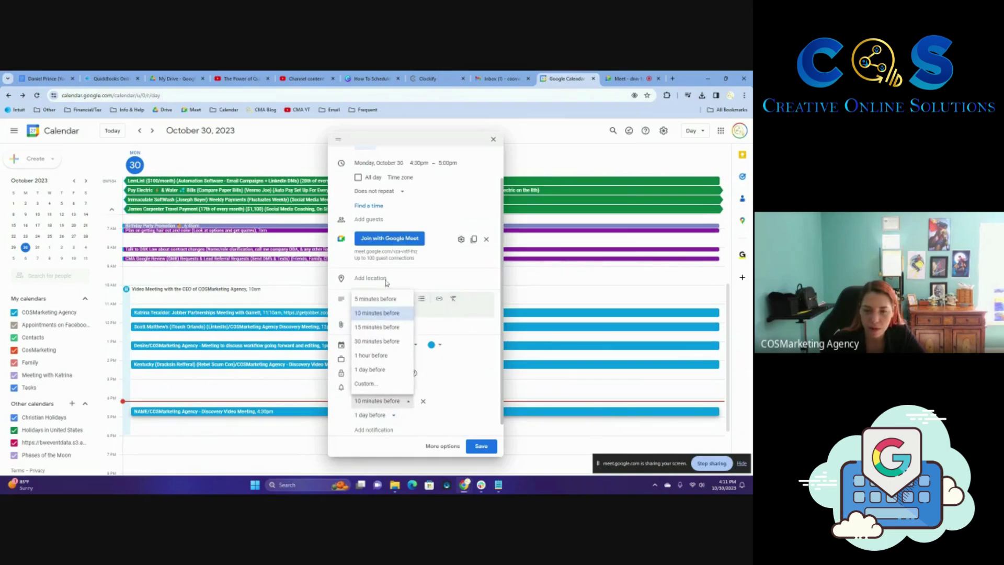
pyautogui.click(371, 337)
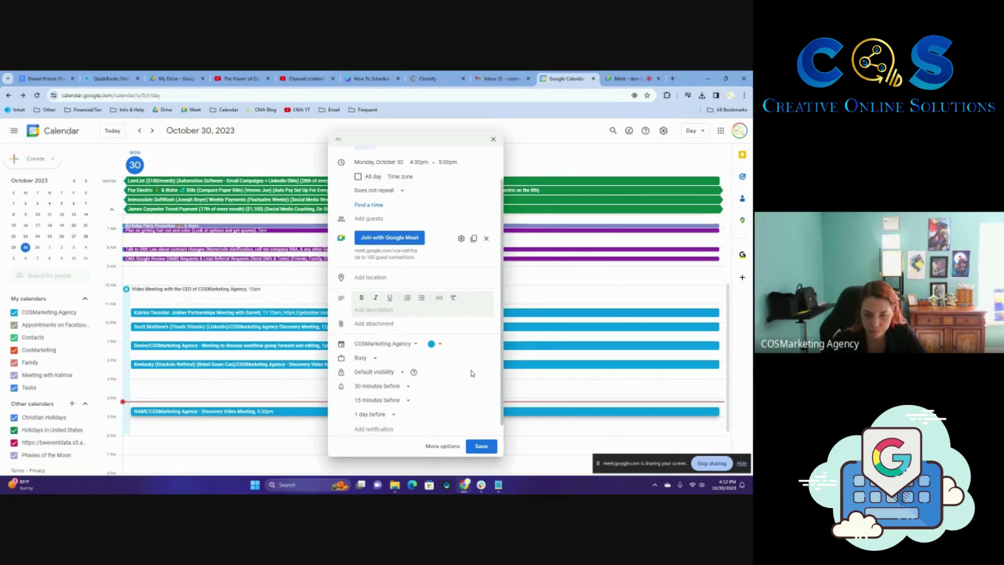
# Step: Copy the Join with Google Meet conference info to the clipboard
pyautogui.scroll(-1, 472, 373)
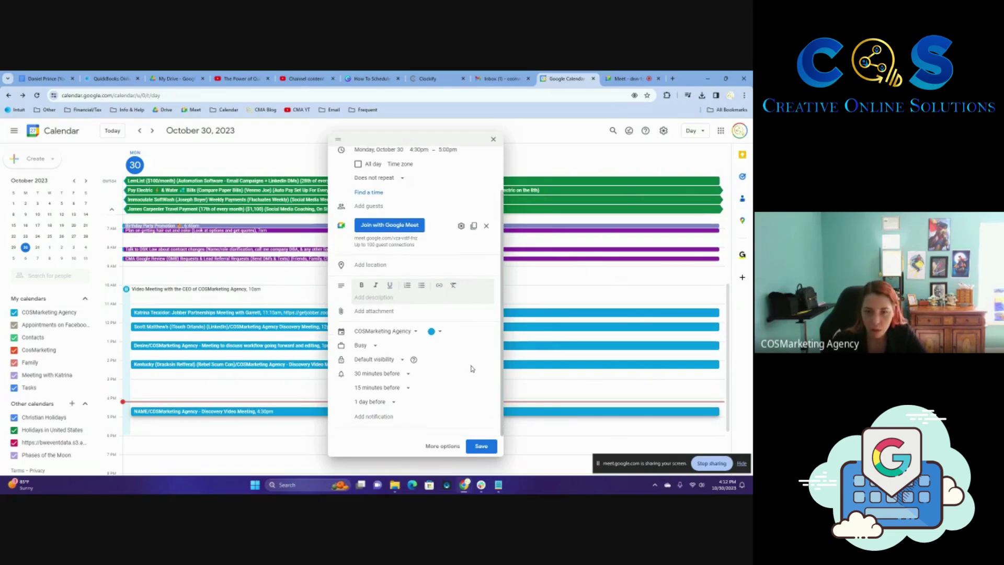
pyautogui.scroll(2, 470, 369)
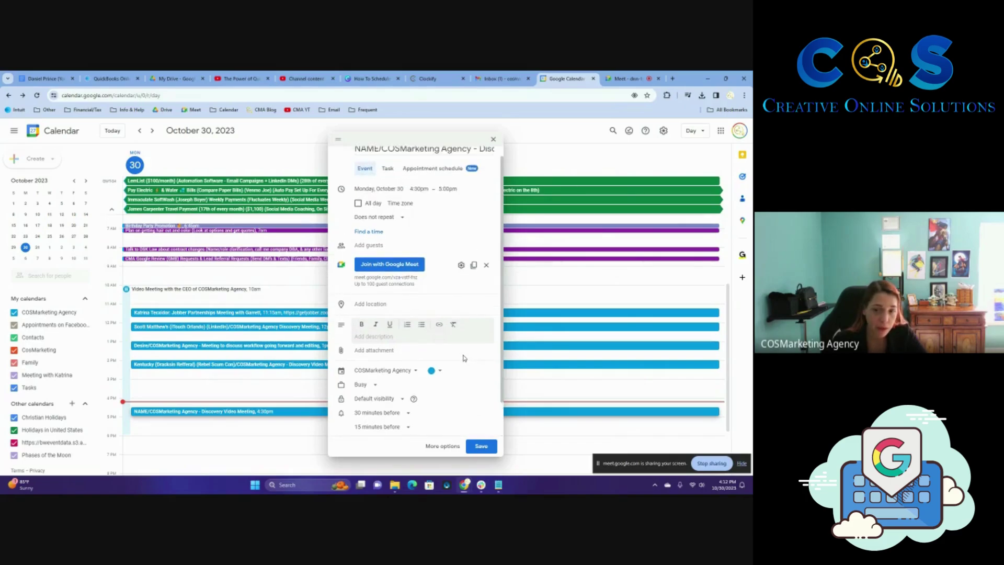
pyautogui.click(473, 266)
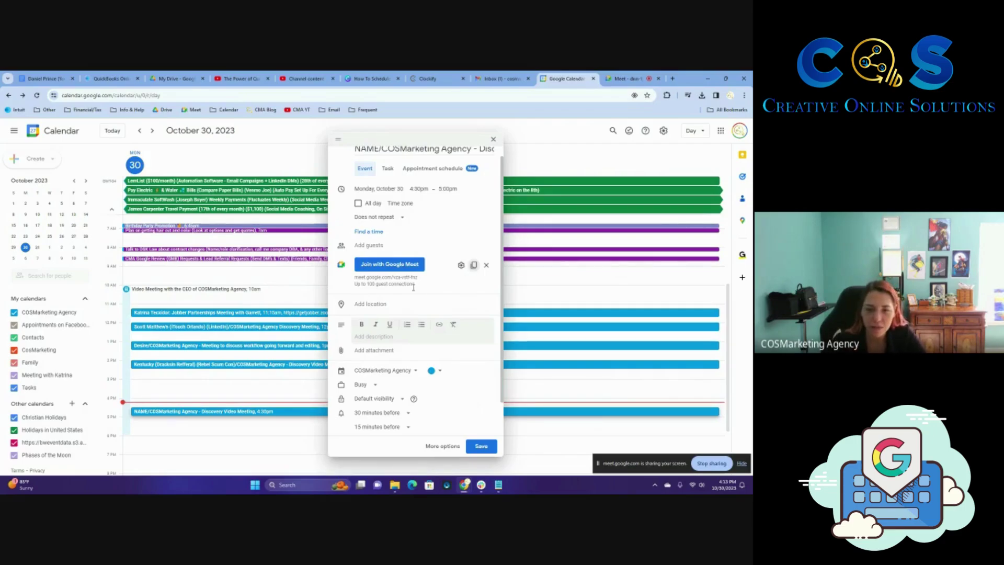
pyautogui.scroll(1, 348, 222)
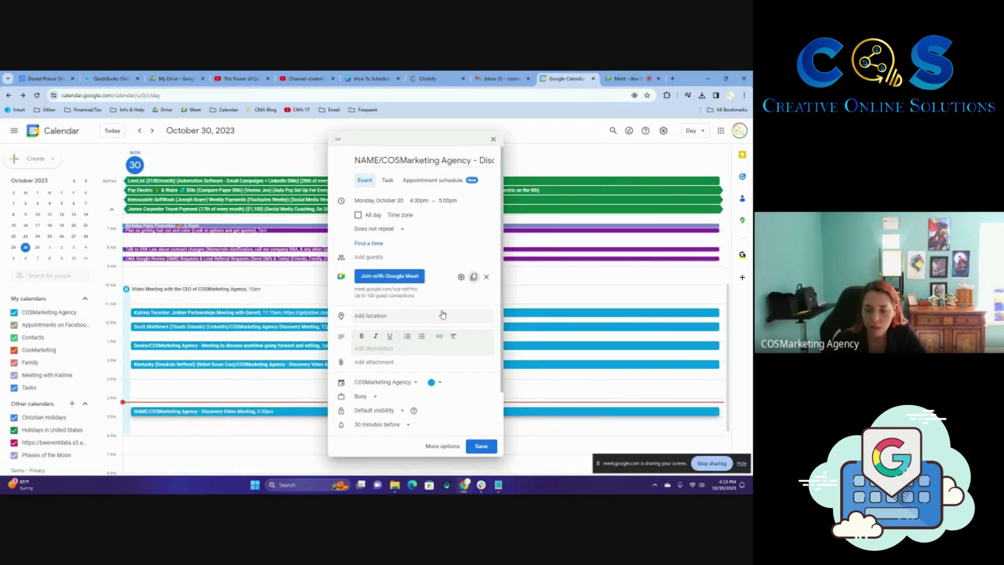
pyautogui.scroll(-1, 443, 315)
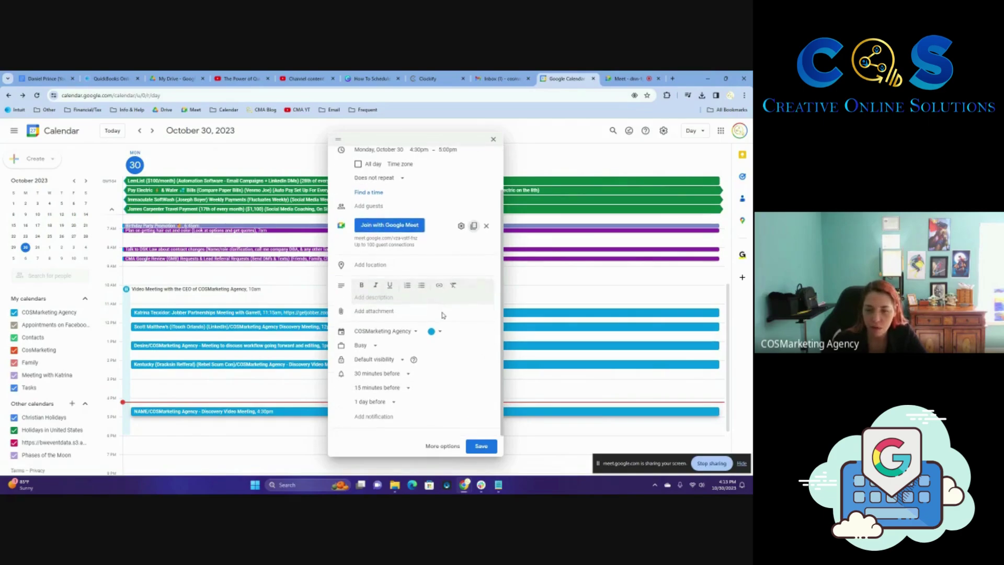
# Step: Open the full event details page and type test text 'fkgkfg' into the description
pyautogui.click(442, 446)
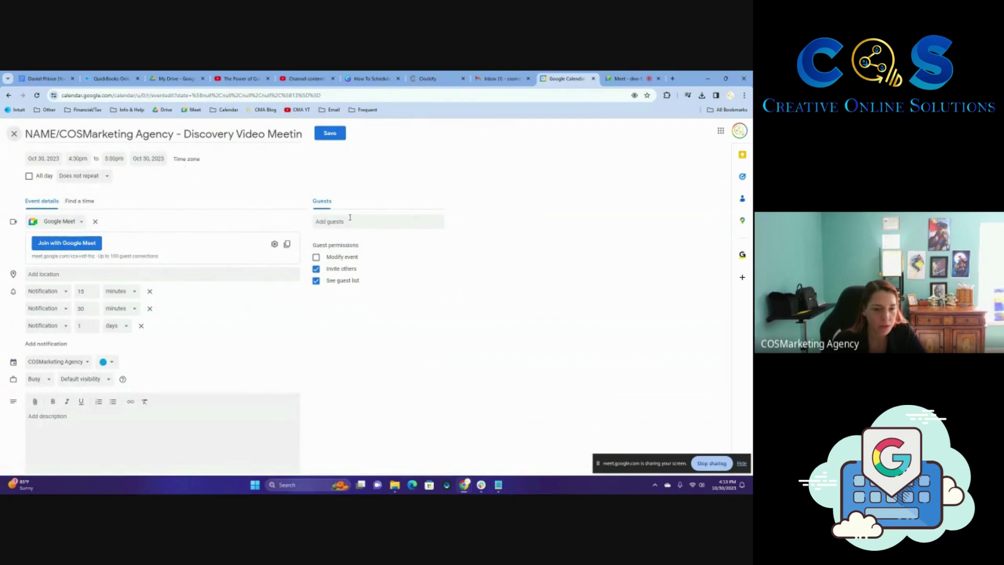
pyautogui.click(114, 443)
pyautogui.write('fkgkfg')
# Step: Invite a suggested contact as guest with Modify event left off, then select the description text
pyautogui.click(353, 225)
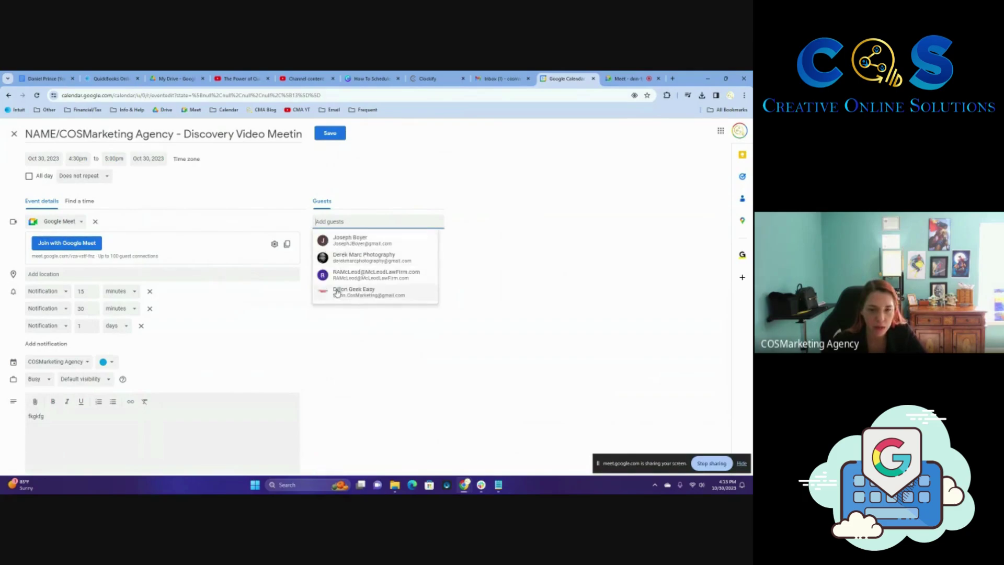
pyautogui.click(353, 292)
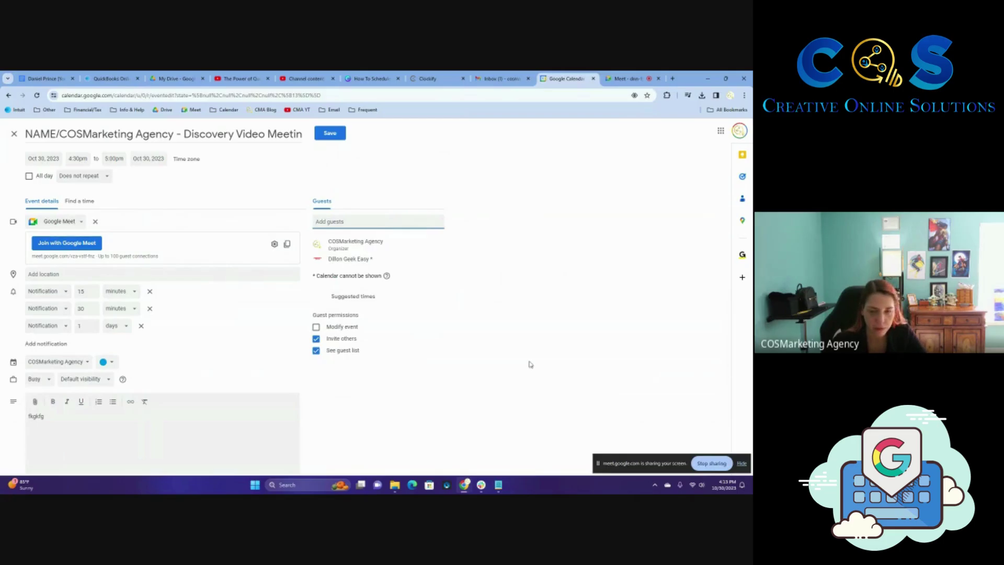
pyautogui.click(315, 327)
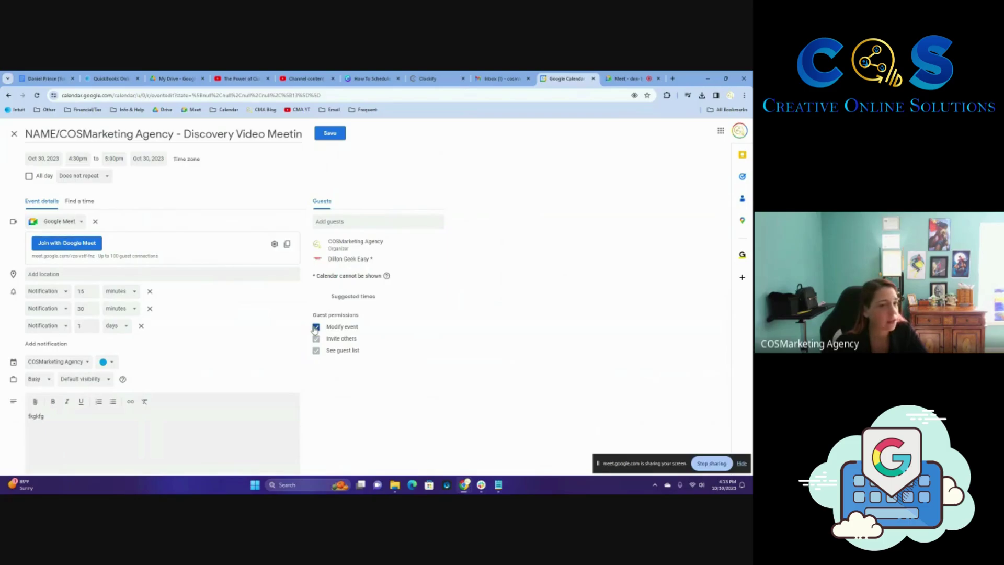
pyautogui.click(316, 328)
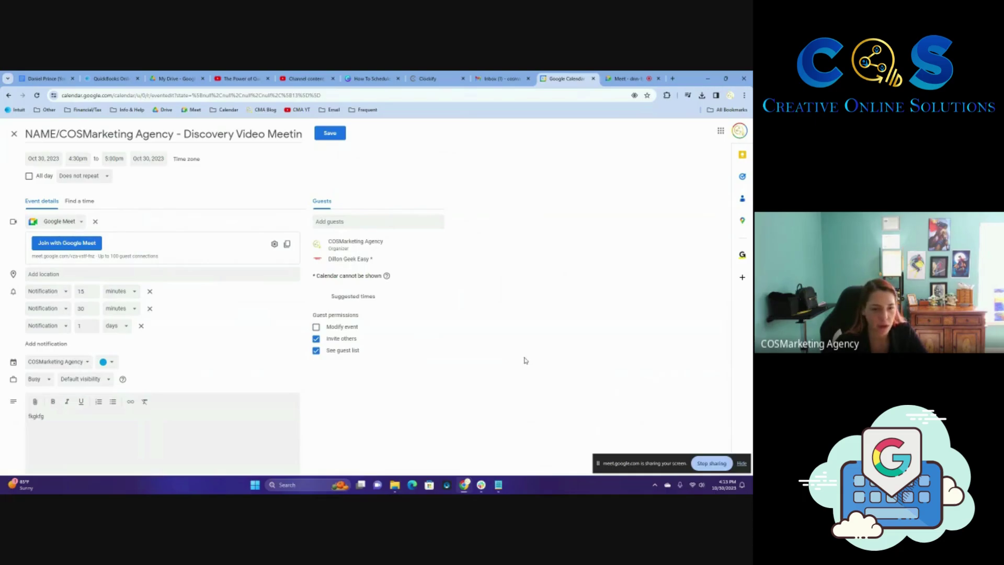
pyautogui.tripleClick(81, 415)
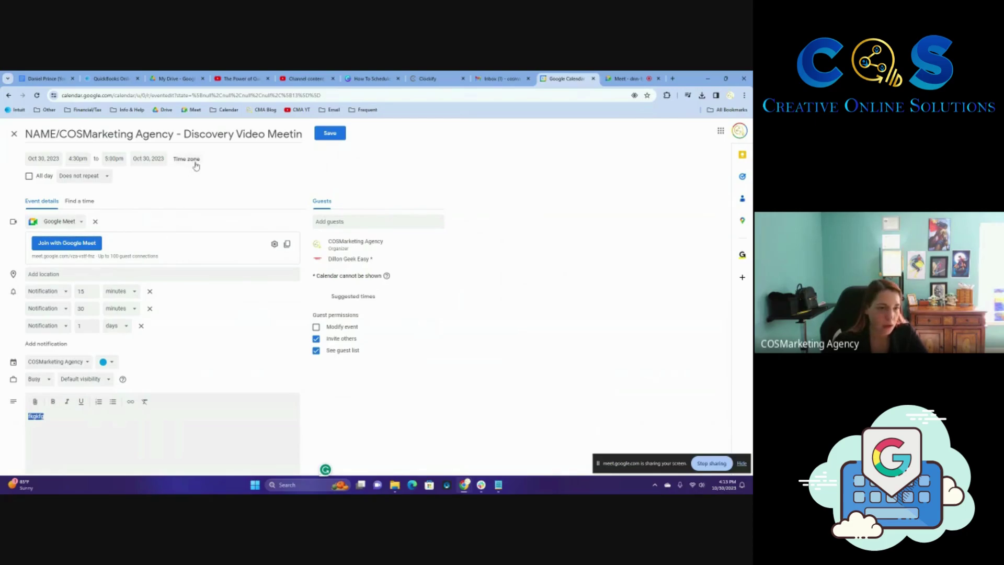
# Step: Discard the unsaved event draft and start a new appointment schedule
pyautogui.click(14, 134)
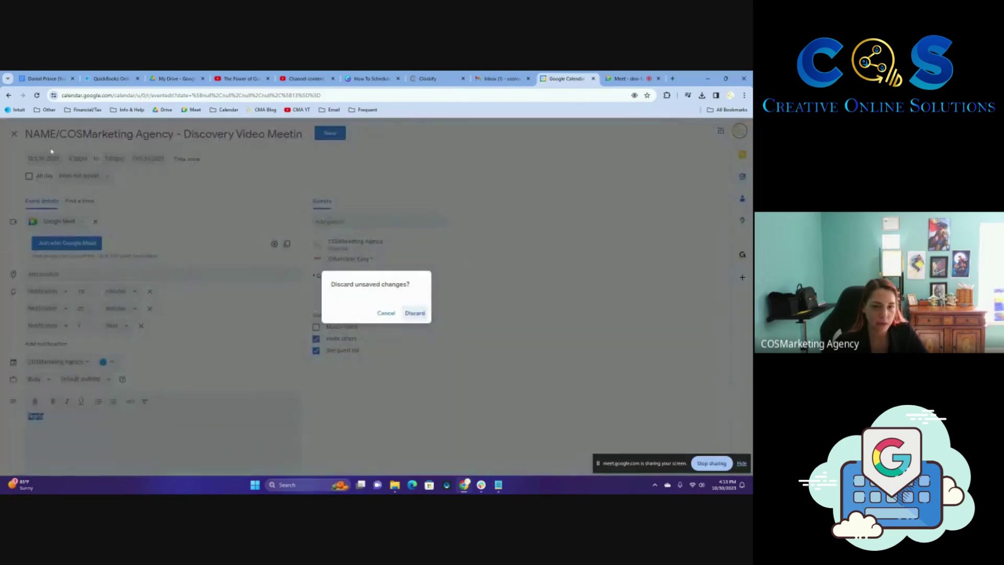
pyautogui.click(414, 313)
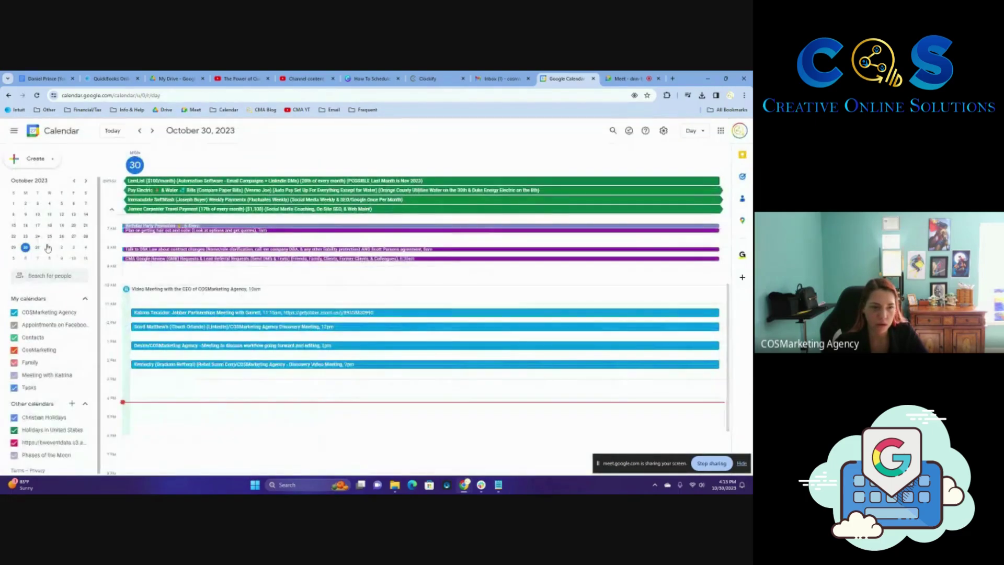
pyautogui.click(42, 163)
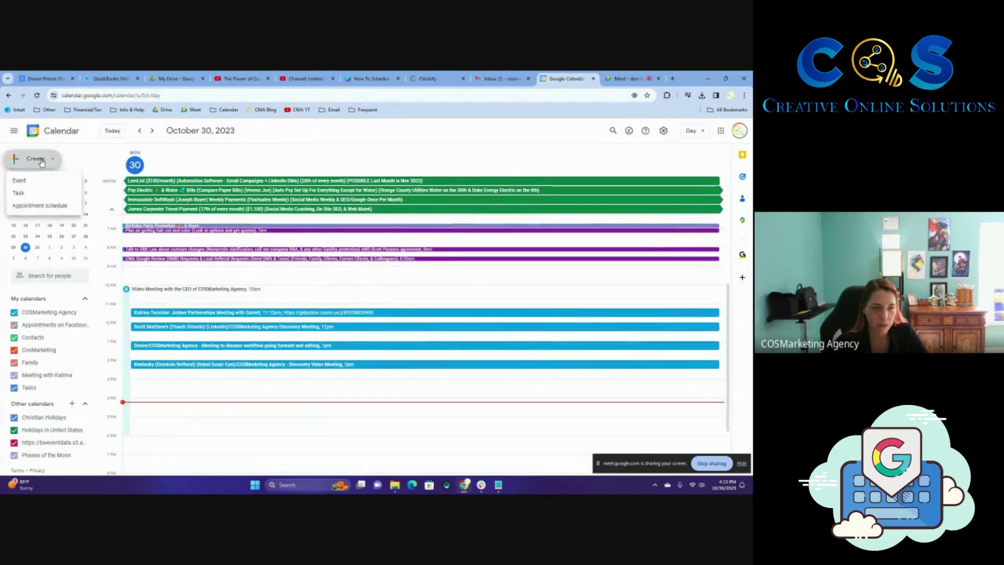
pyautogui.click(41, 207)
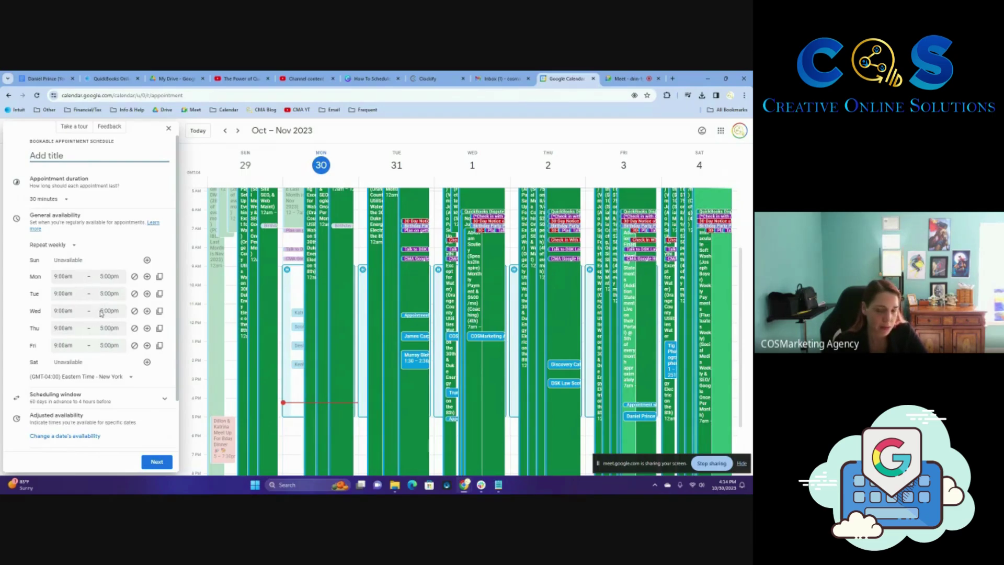
# Step: Expand Scheduling window to reveal the 60-day advance and 4-hour minimum booking limits, then review the panel
pyautogui.scroll(-2, 102, 313)
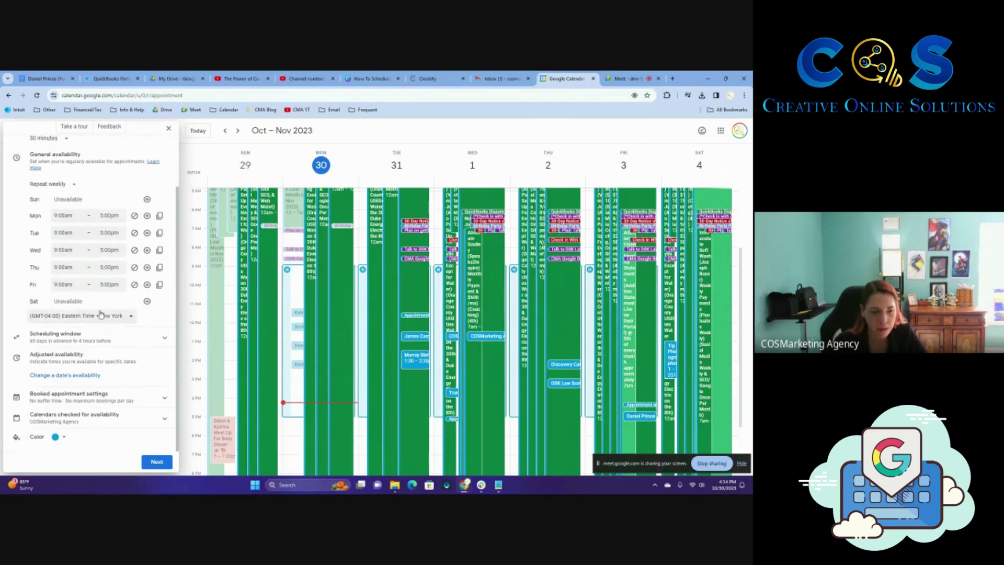
pyautogui.click(57, 342)
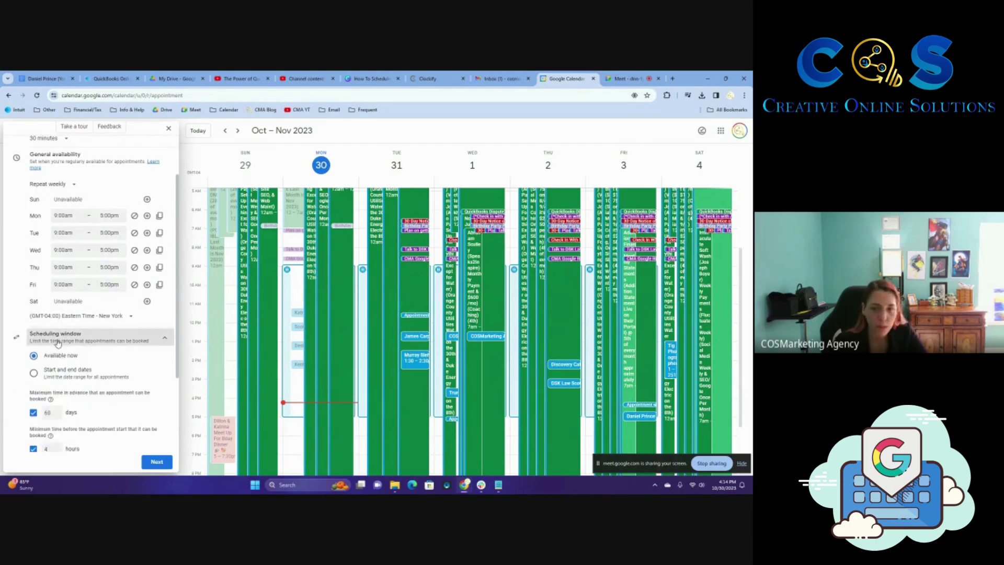
pyautogui.scroll(-2, 57, 342)
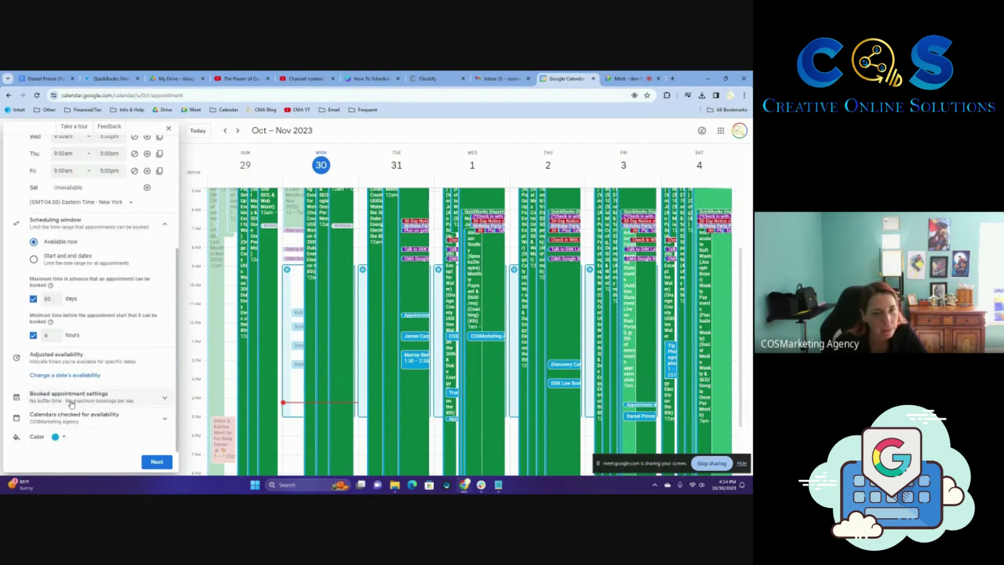
pyautogui.scroll(3, 65, 415)
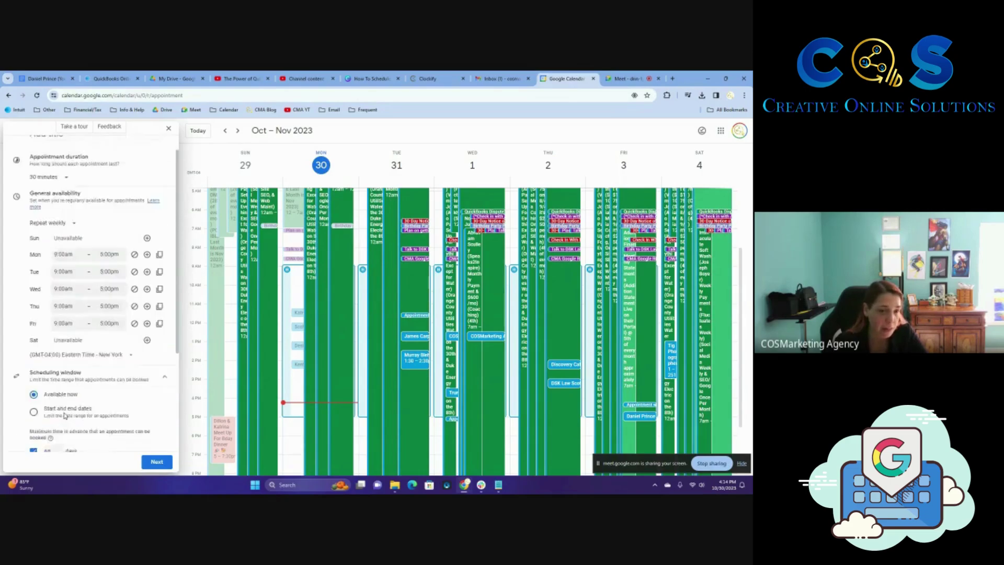
pyautogui.scroll(1, 64, 416)
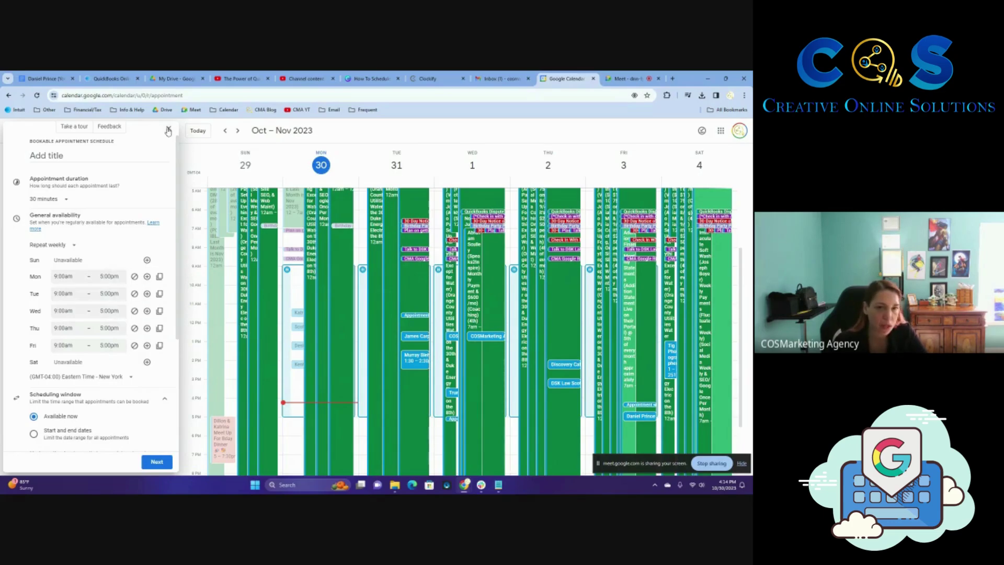
pyautogui.scroll(-3, 99, 339)
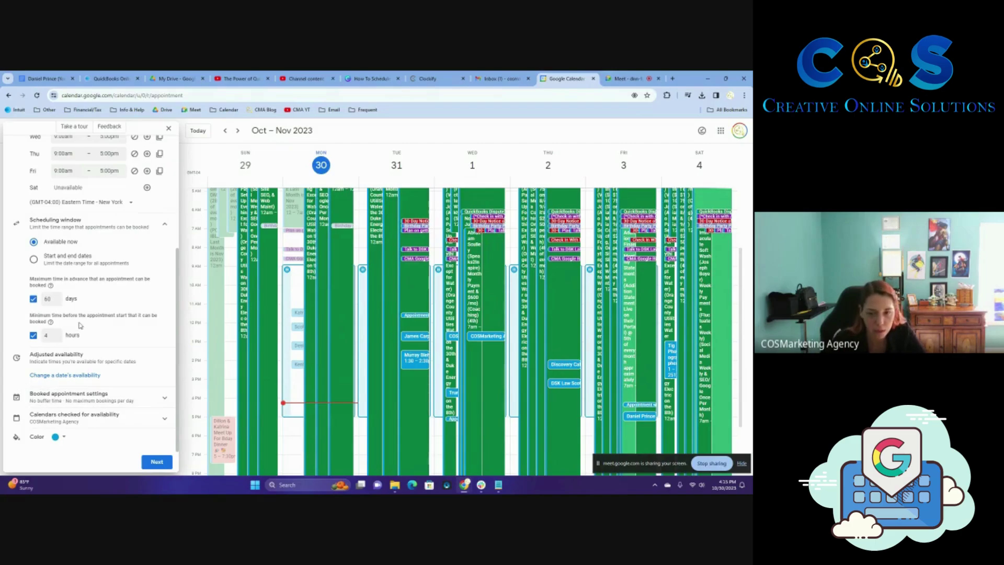
pyautogui.scroll(5, 80, 326)
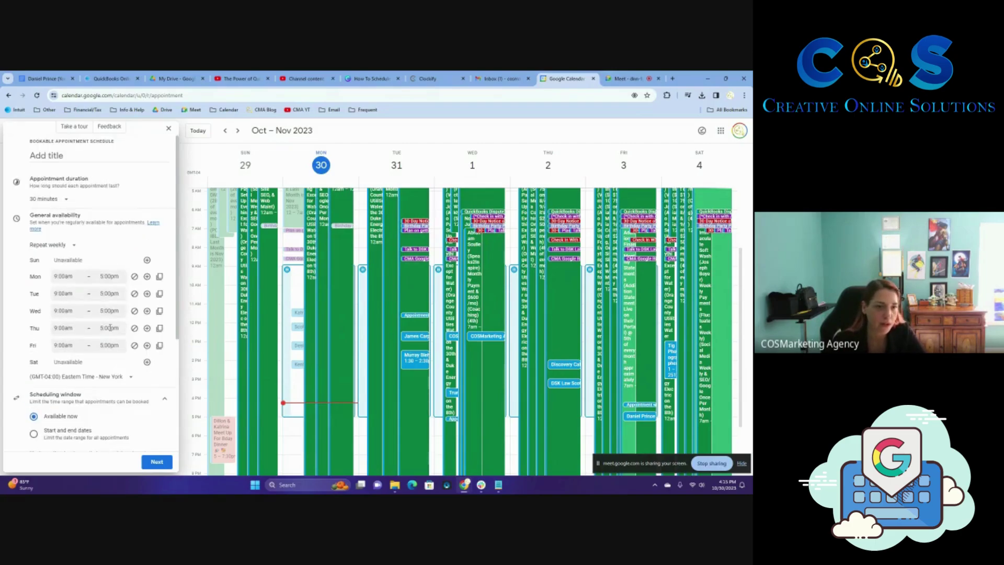
# Step: Close the appointment schedule and create a new task titled 'Pay Electric Bill'
pyautogui.click(169, 129)
pyautogui.click(30, 158)
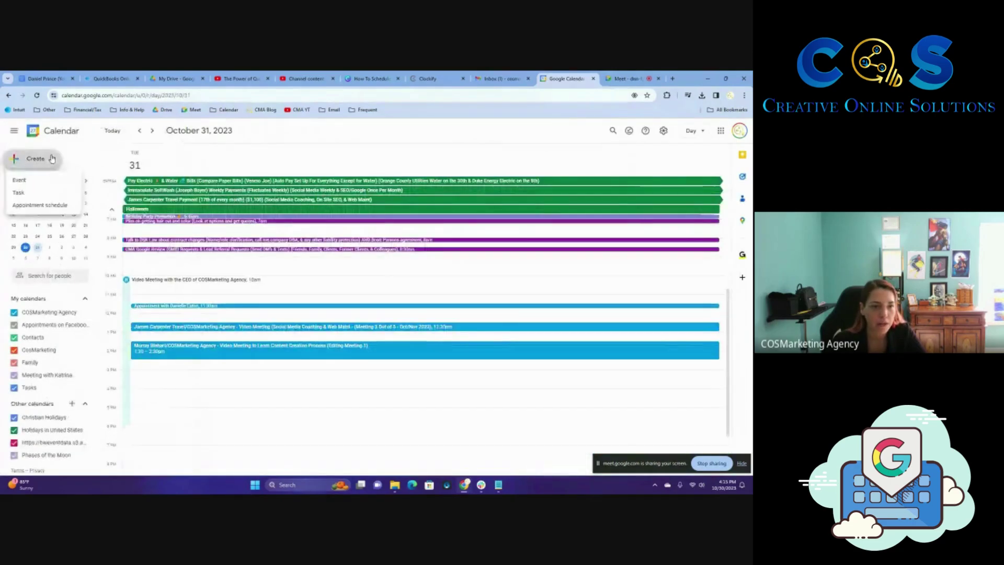
pyautogui.click(19, 193)
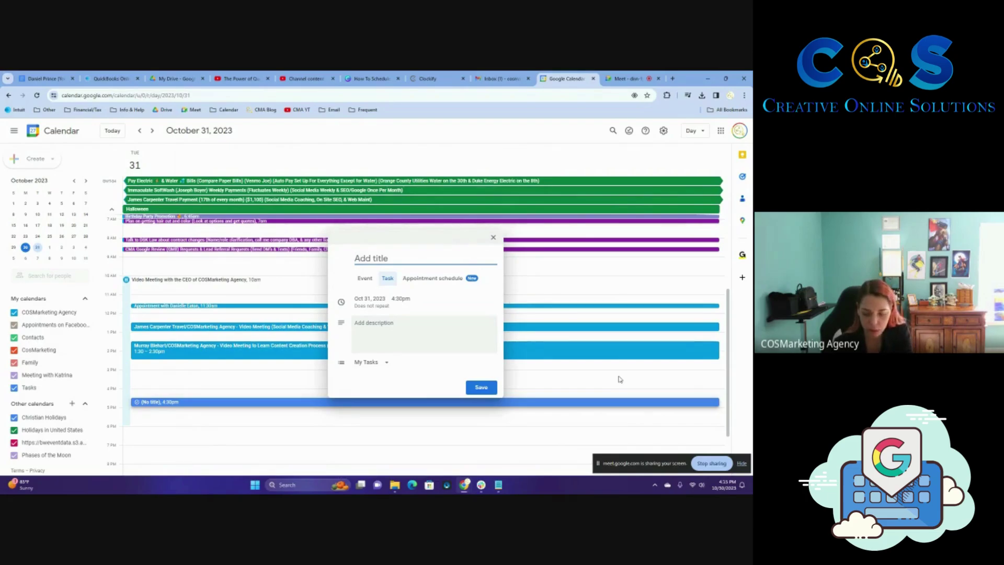
pyautogui.write('Electr')
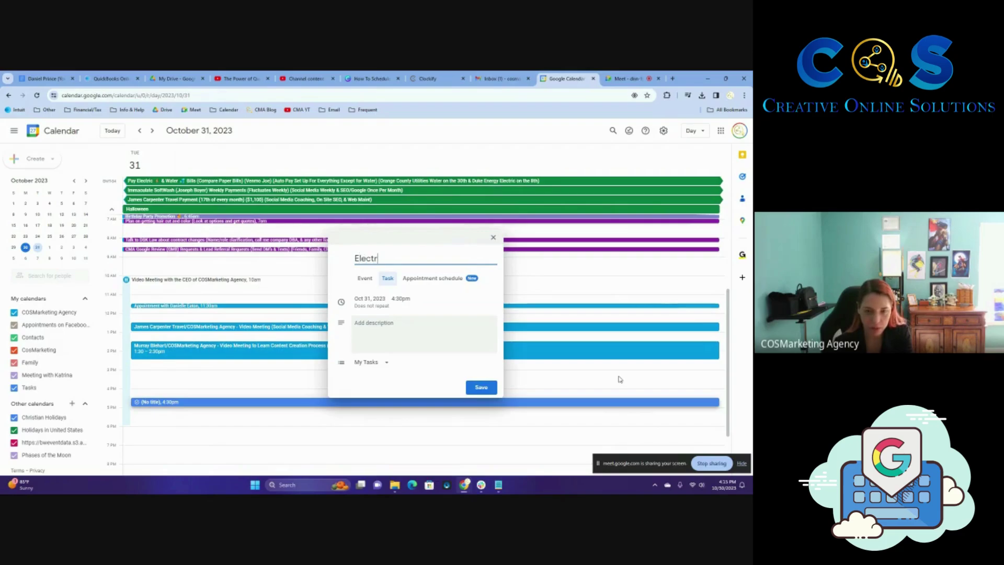
pyautogui.write('ic B')
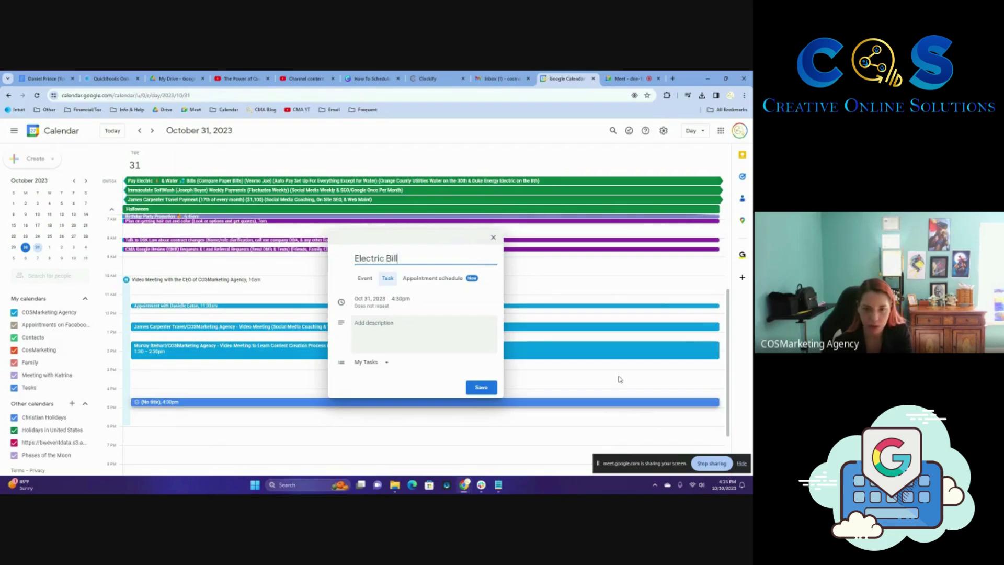
pyautogui.write('ill')
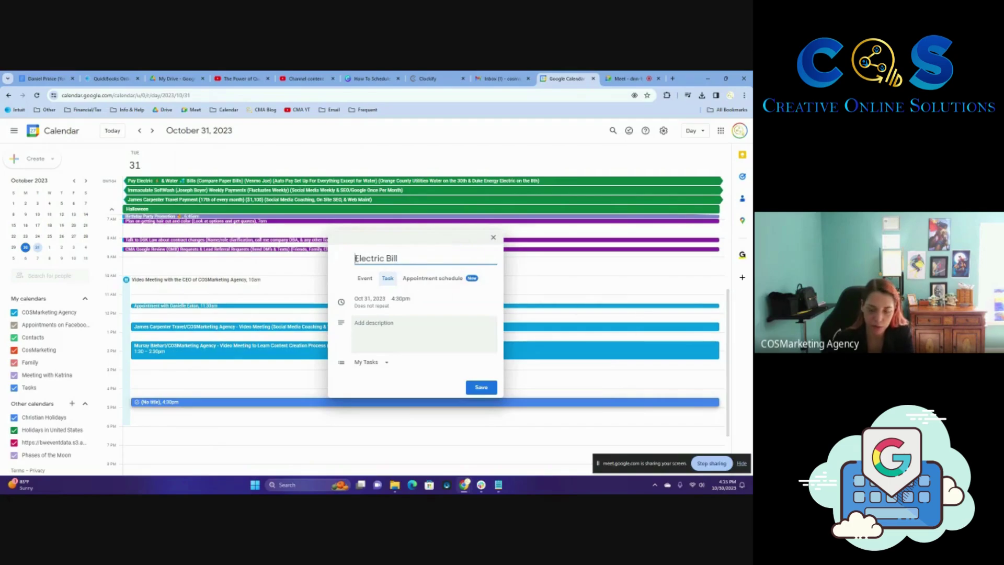
pyautogui.write('Pay')
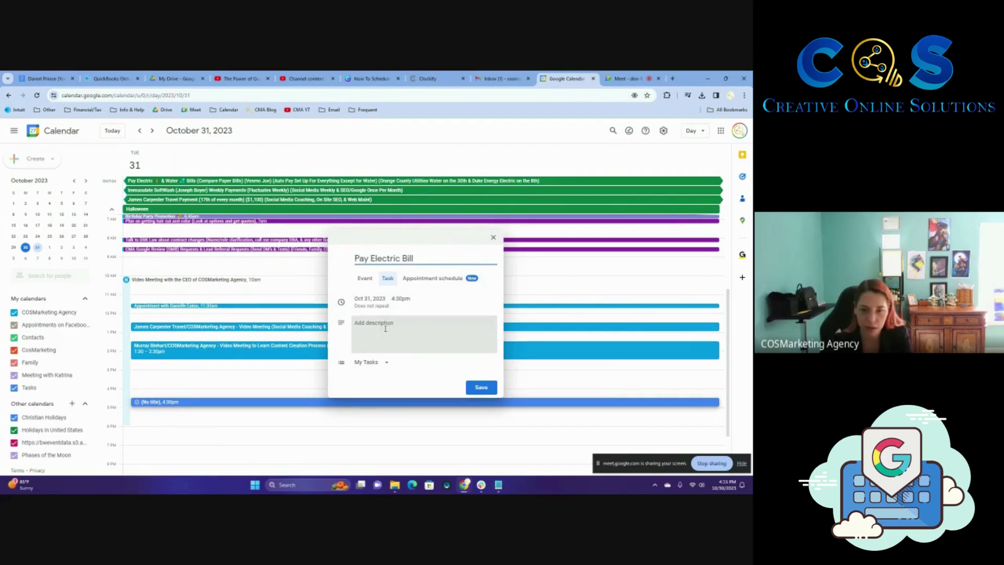
pyautogui.click(421, 351)
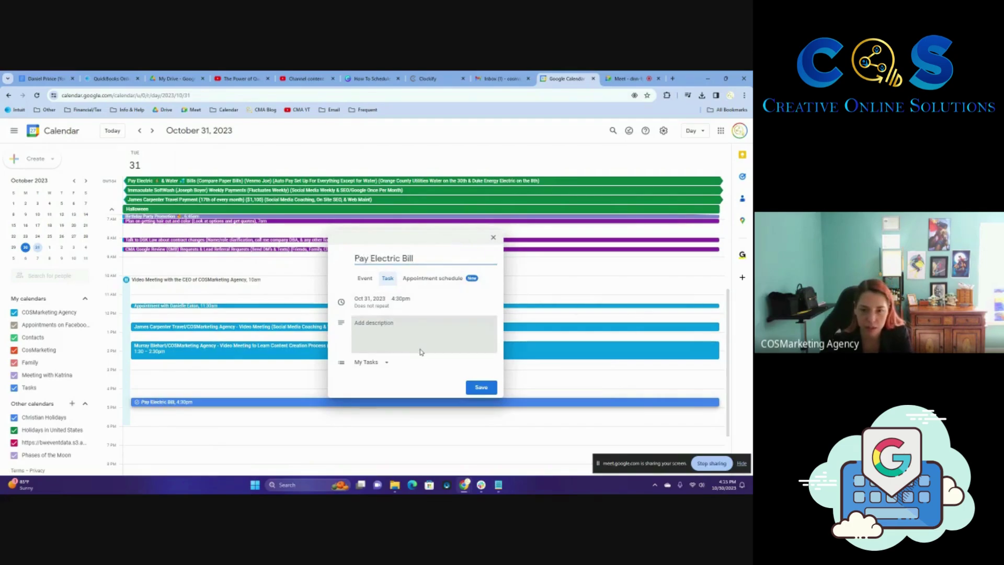
# Step: Make the task repeat every month using a custom repeat pattern
pyautogui.click(382, 312)
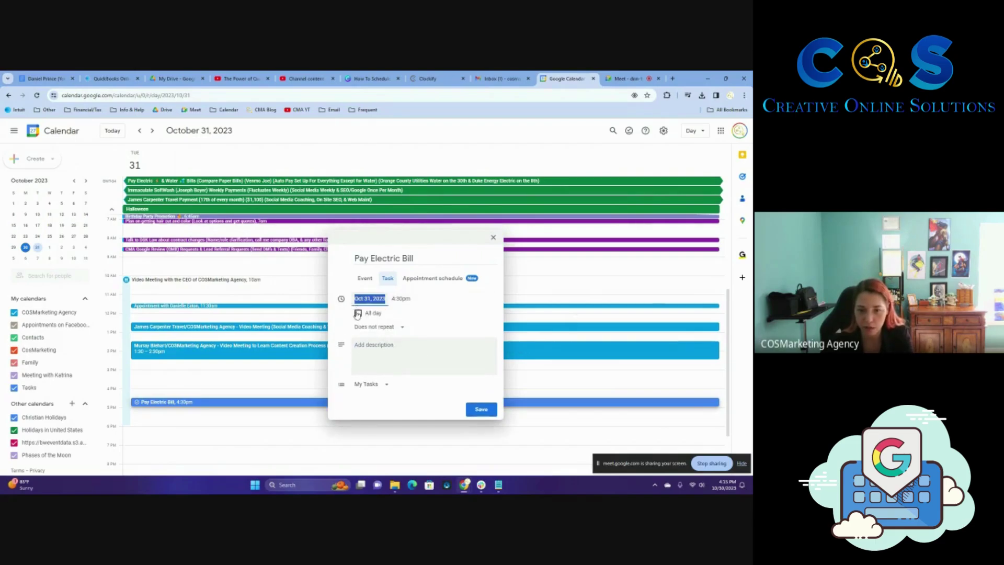
pyautogui.click(380, 325)
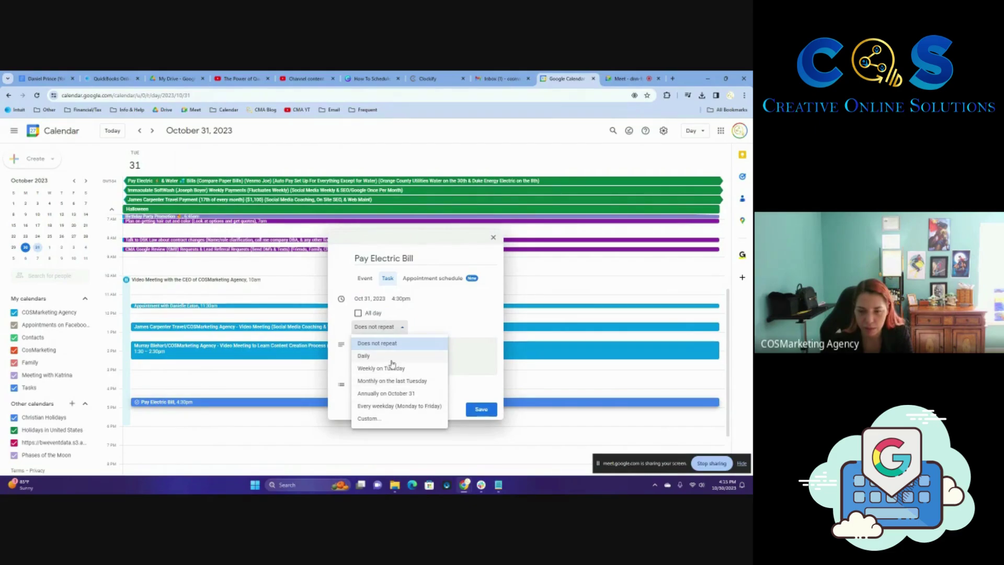
pyautogui.click(377, 419)
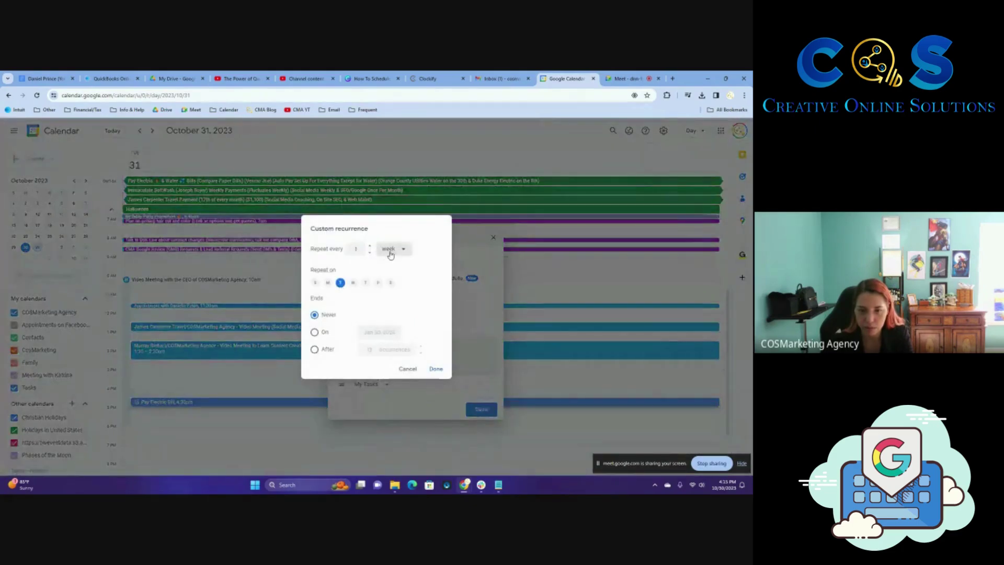
pyautogui.click(390, 249)
pyautogui.click(395, 291)
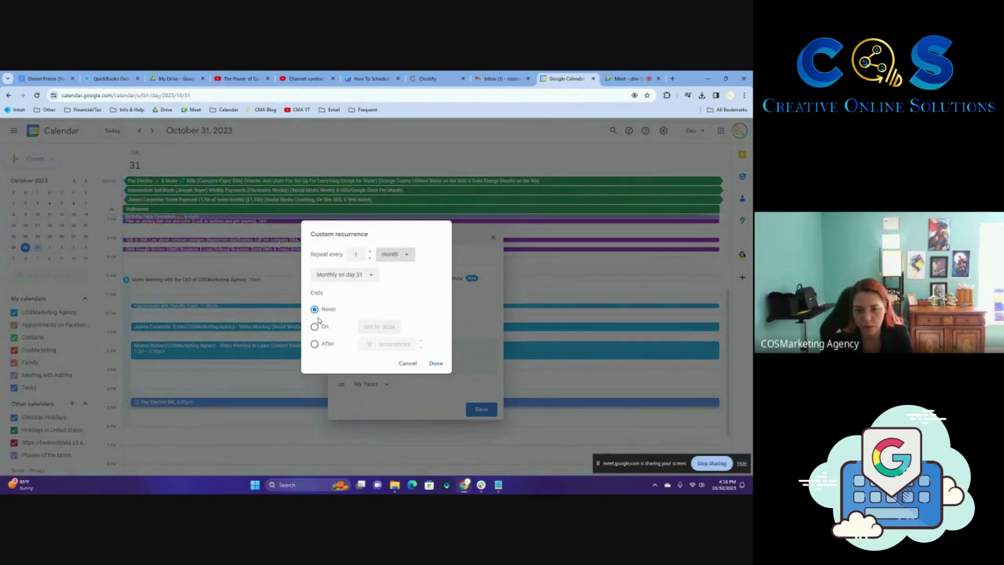
pyautogui.click(435, 363)
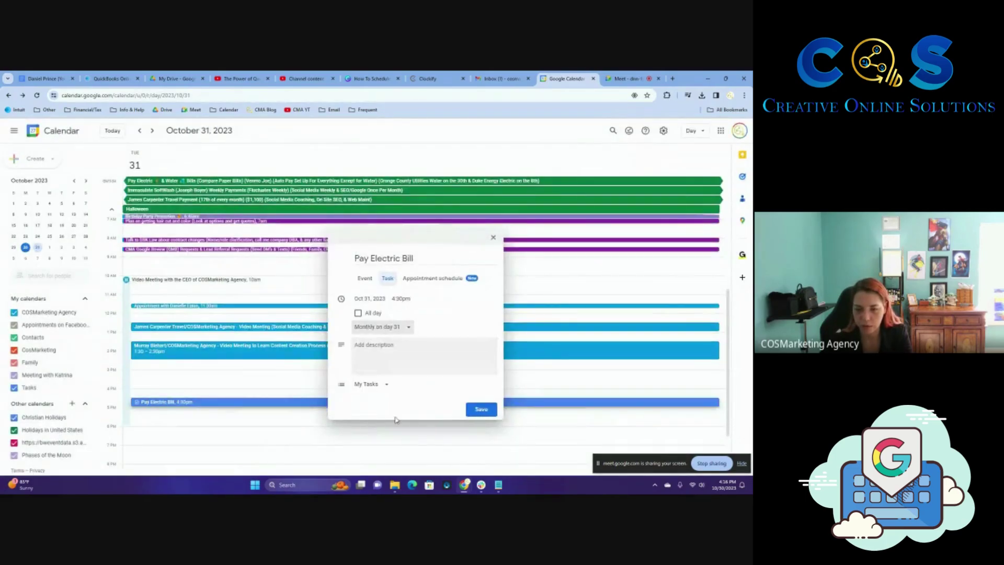
# Step: Add the description 'Pay electric' to the task
pyautogui.click(380, 384)
pyautogui.click(405, 356)
pyautogui.write('Pay electric online')
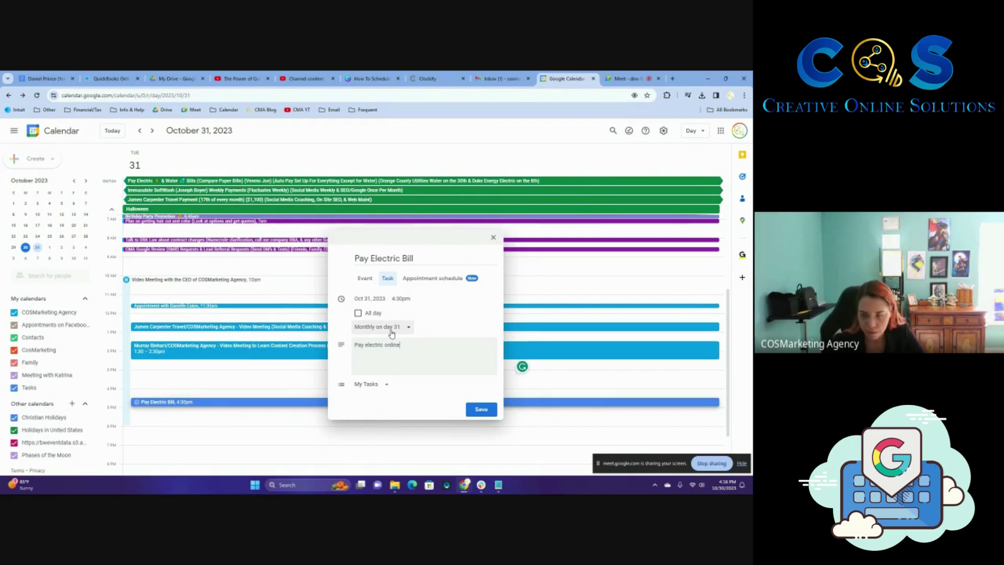
# Step: Move the task date to October 30, then discard the unsaved task
pyautogui.click(375, 301)
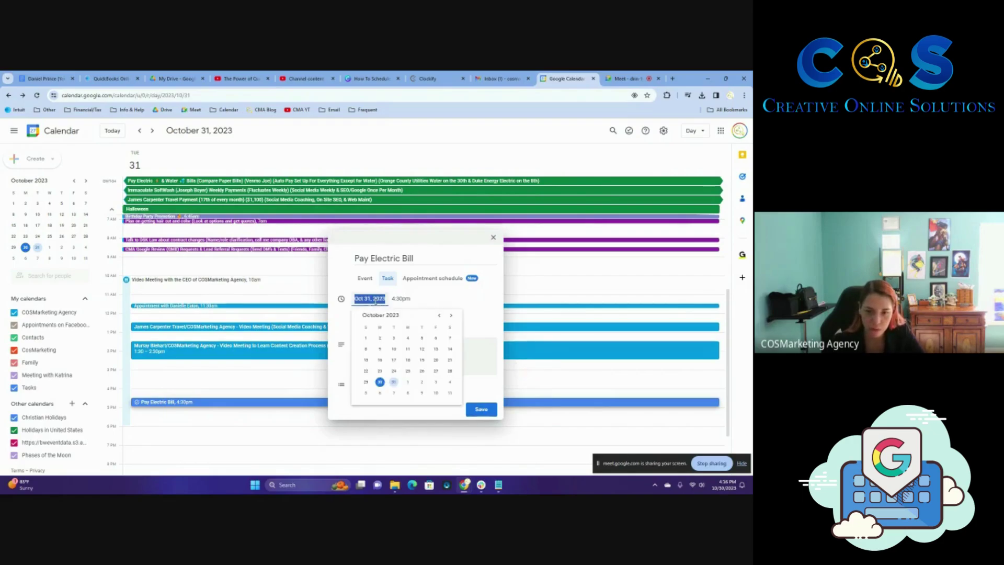
pyautogui.click(380, 382)
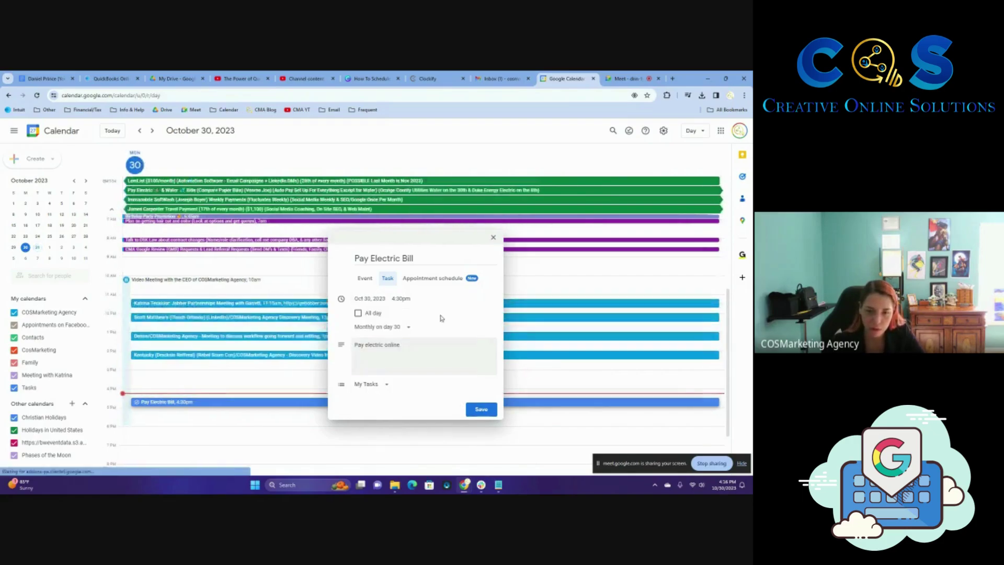
pyautogui.click(398, 298)
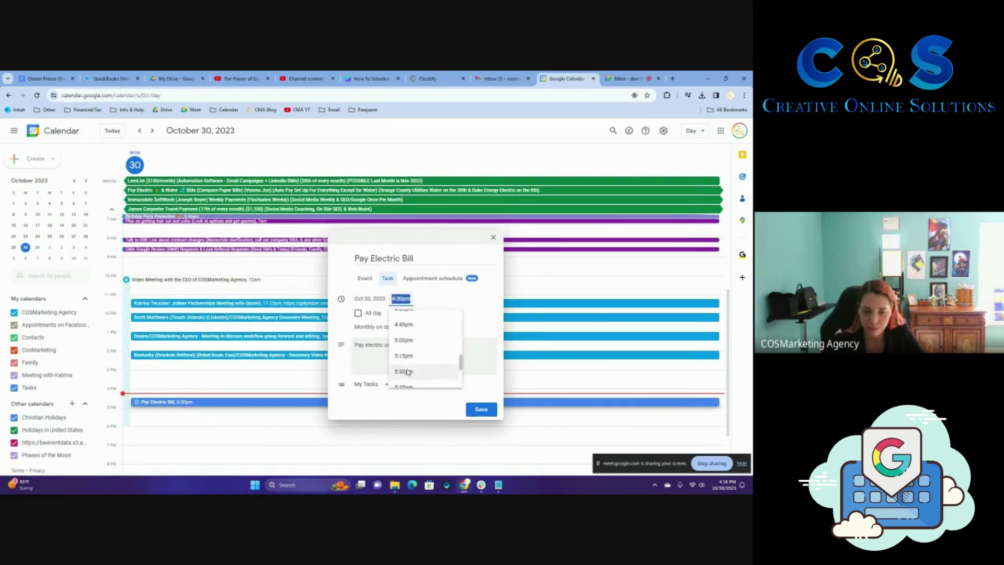
pyautogui.click(493, 238)
pyautogui.click(415, 314)
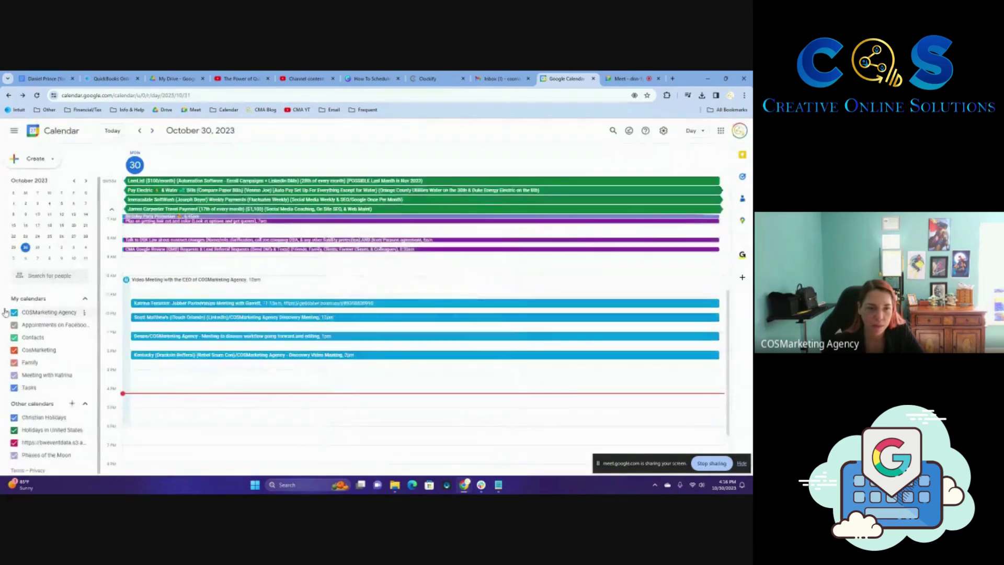
pyautogui.click(37, 248)
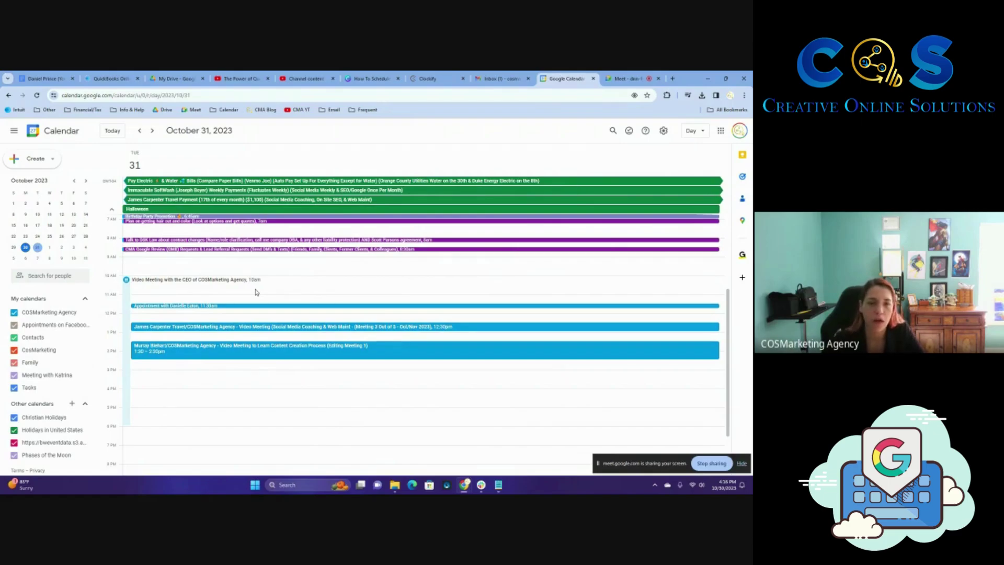
pyautogui.click(25, 249)
pyautogui.click(55, 163)
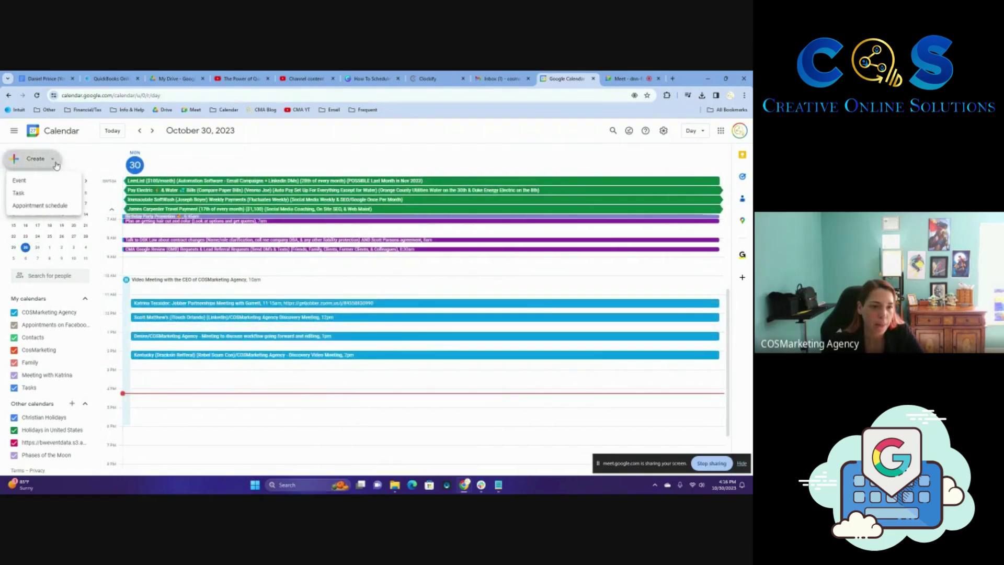
pyautogui.click(56, 165)
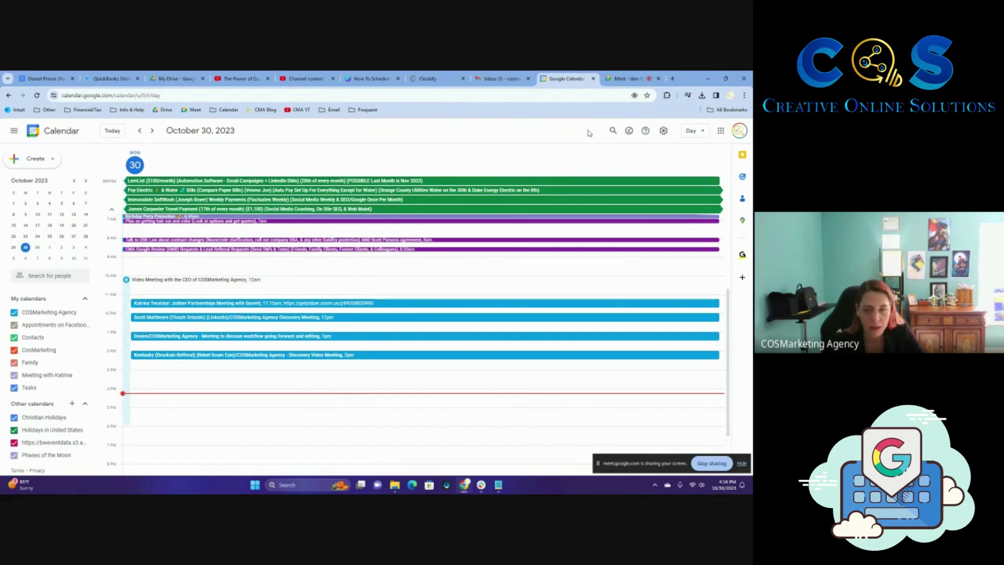
# Step: Switch to the Google Meet call showing its Recording panel
pyautogui.click(623, 78)
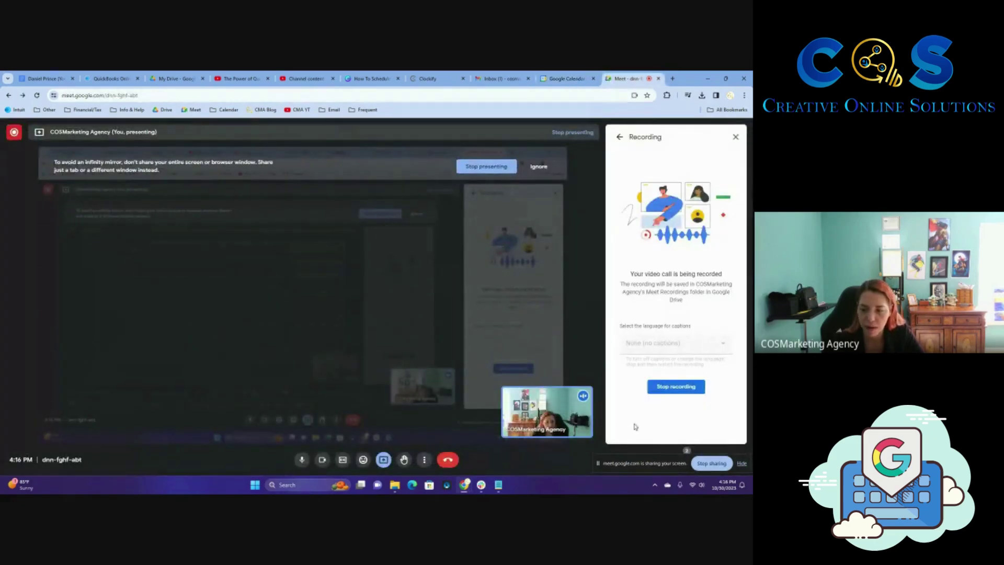